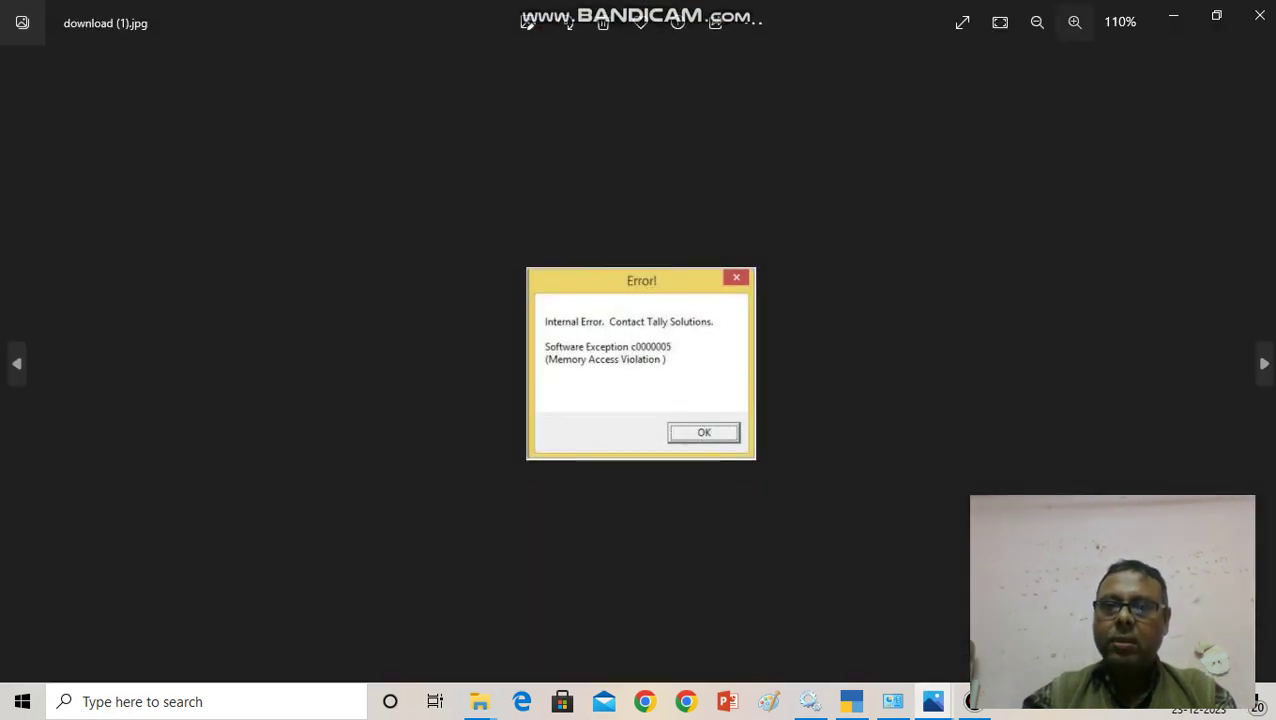
Zoom the Tally memory access violation screenshot to 194%, then close Photos.
click(1074, 22)
click(1074, 22)
click(1074, 22)
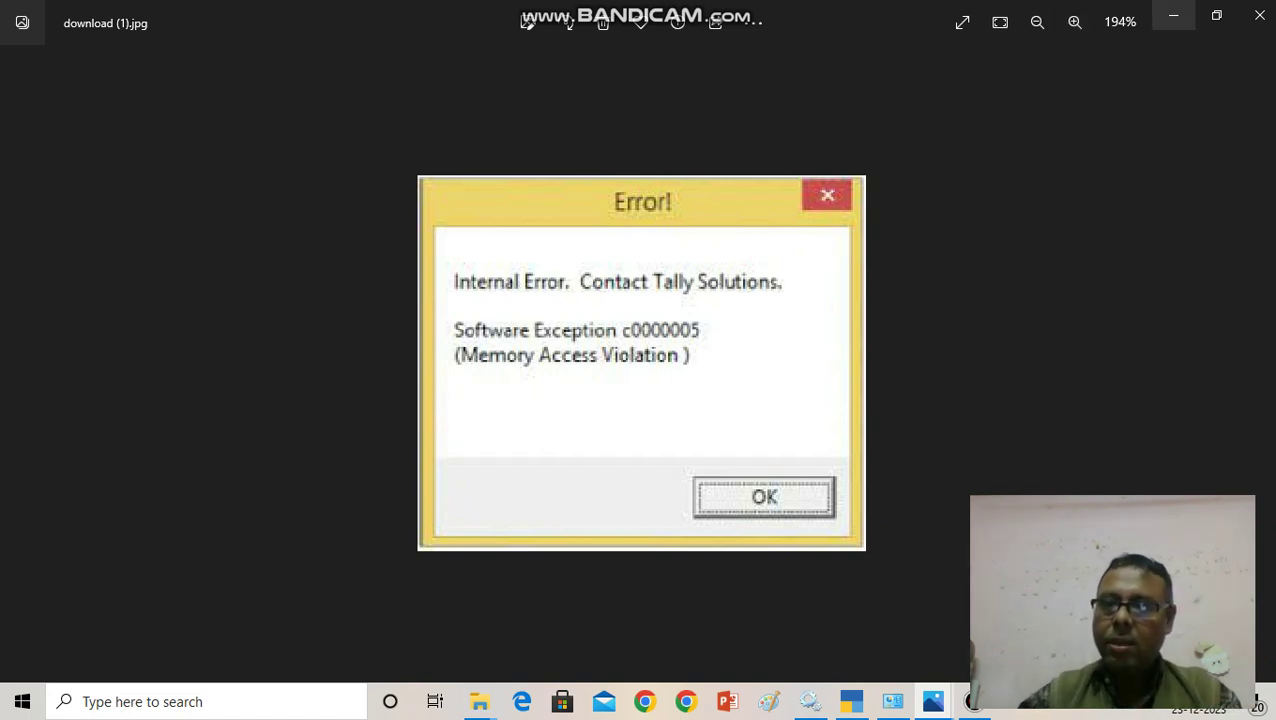
click(1259, 15)
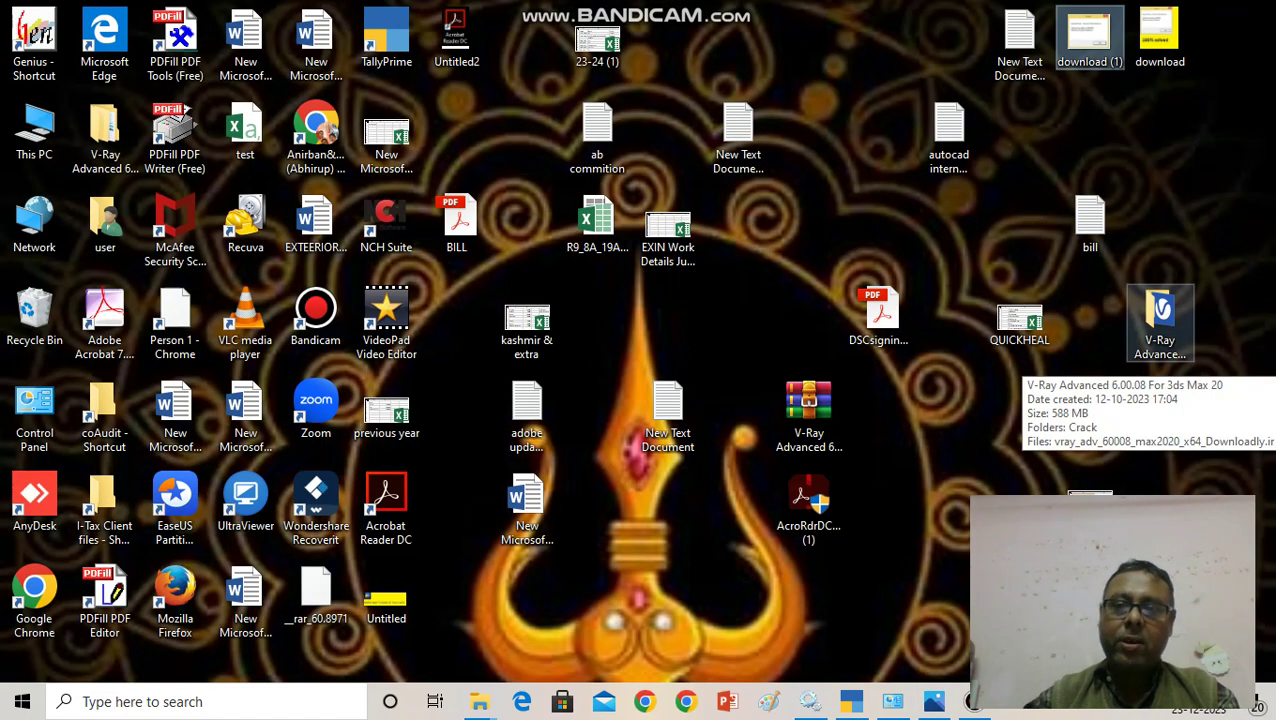
Open New Text Document (2) in Notepad and write 'windowskey R' on its first line.
click(1019, 38)
double_click(1019, 38)
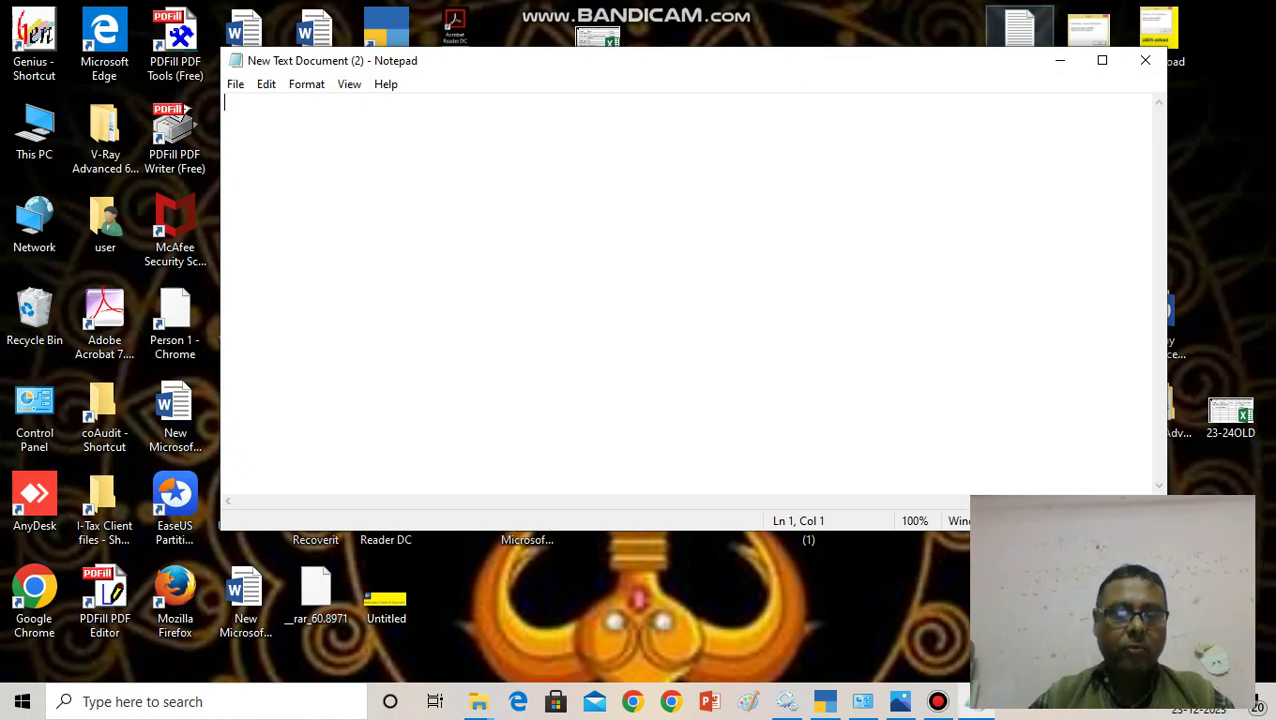
text(win)
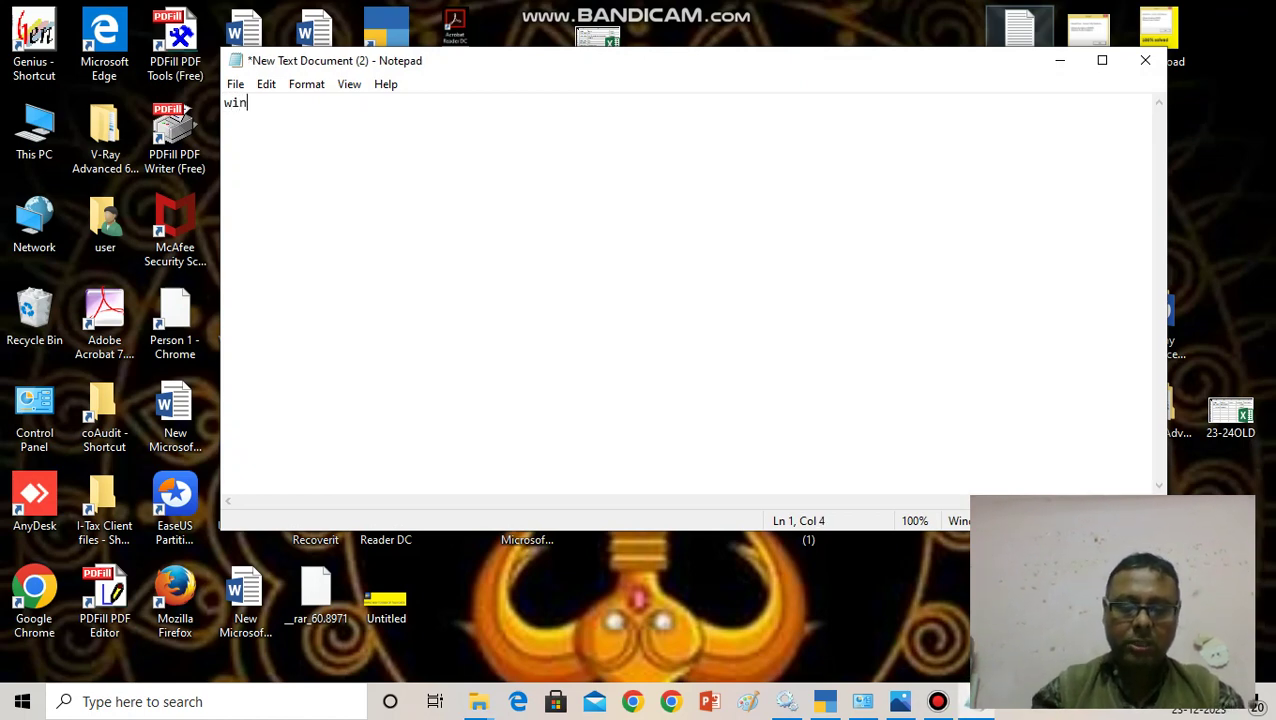
text(dowss)
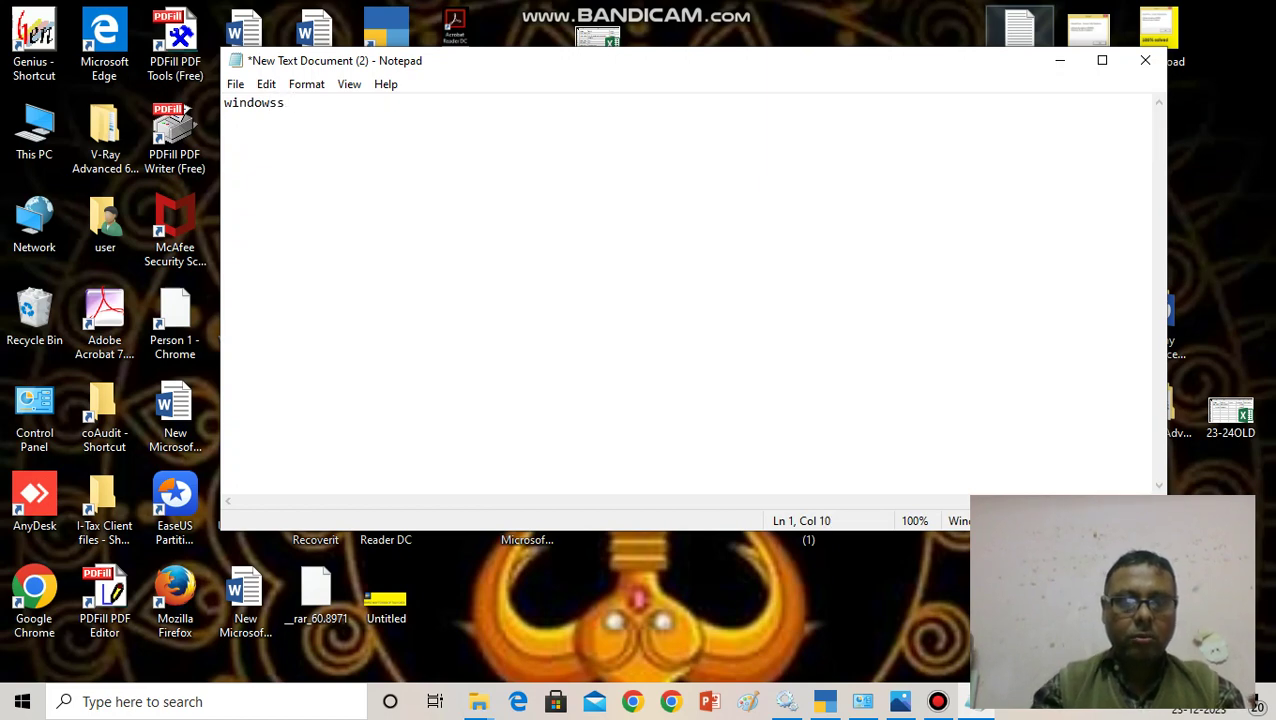
key(BackSpace)
key(BackSpace)
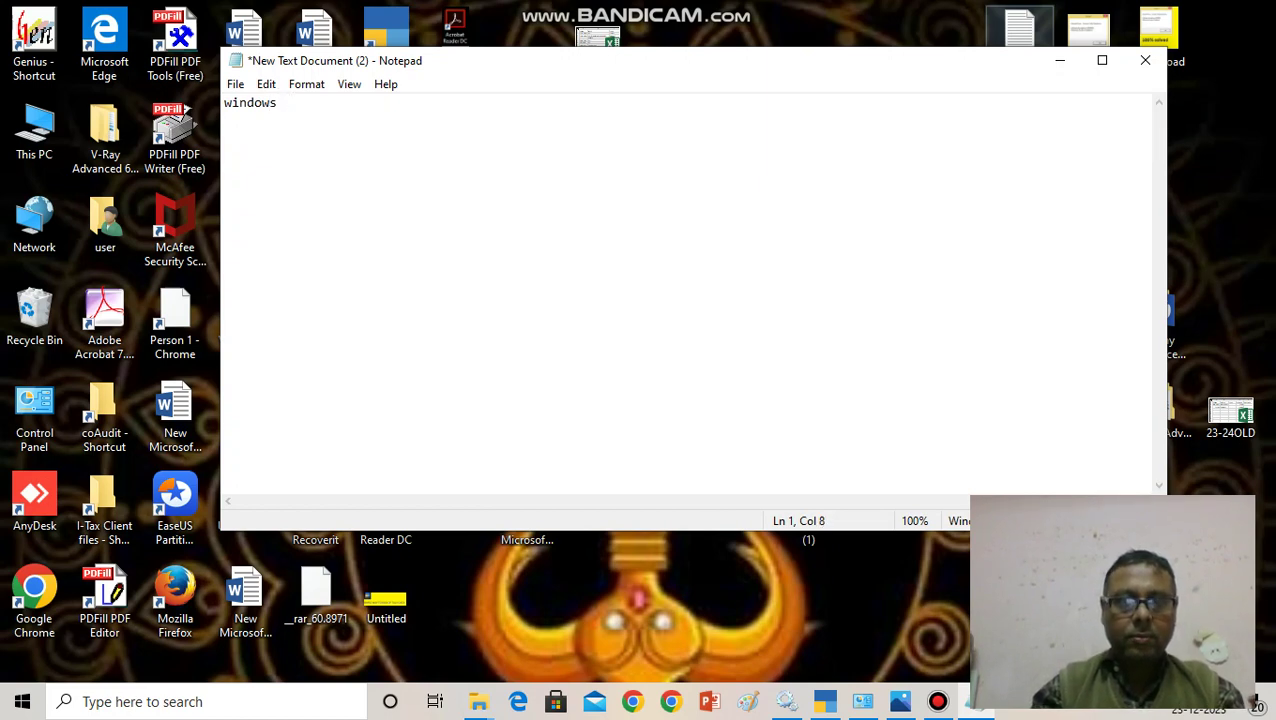
text(key)
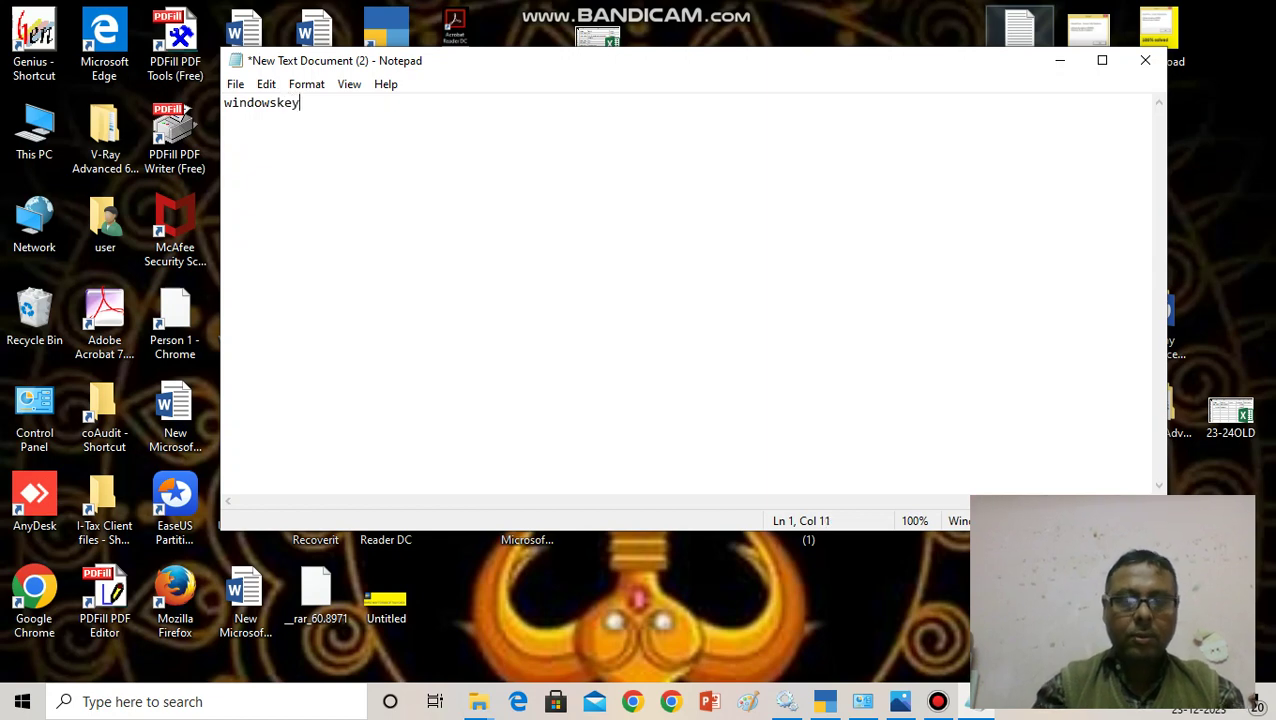
text(b )
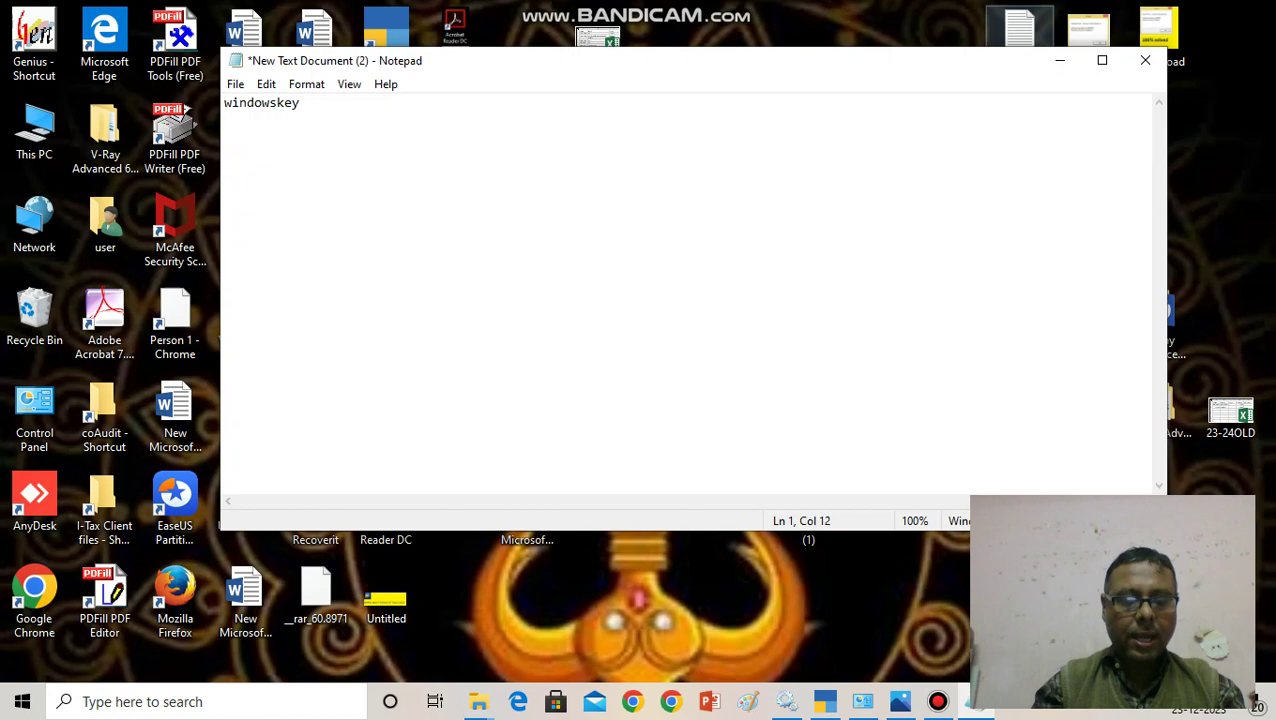
text(R)
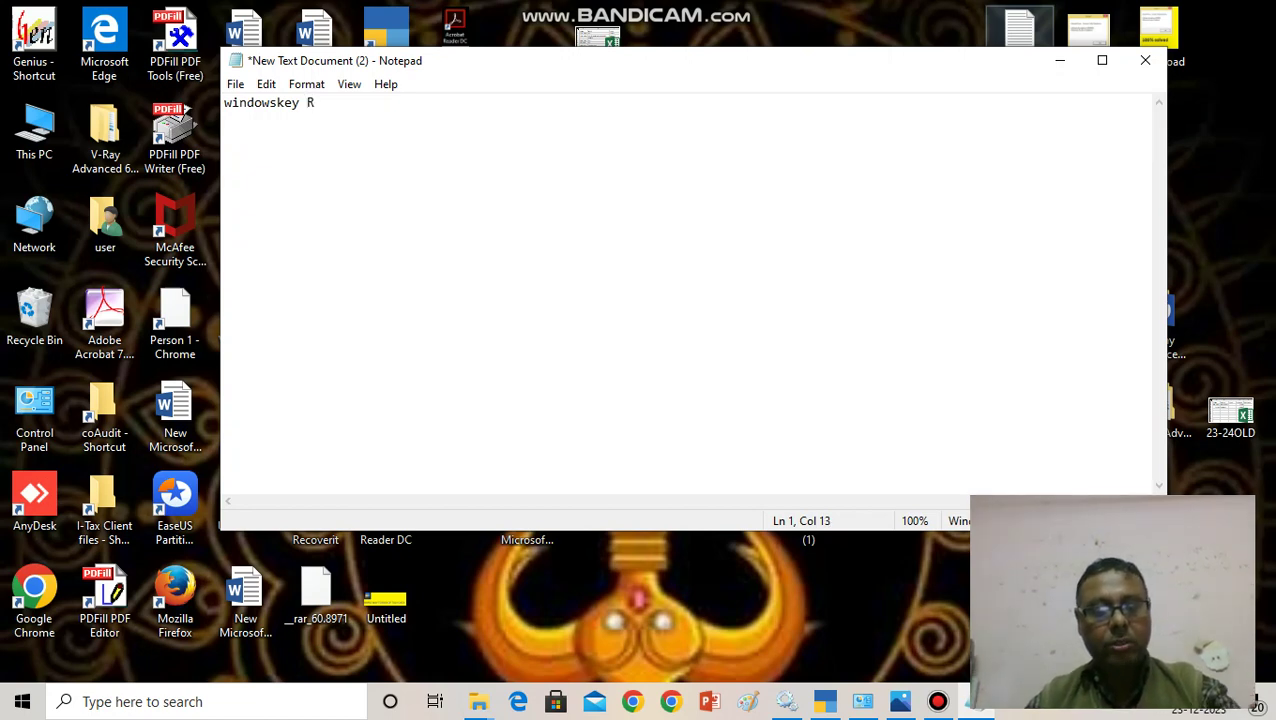
Launch services.msc from the Win+R Run box.
key(super+r)
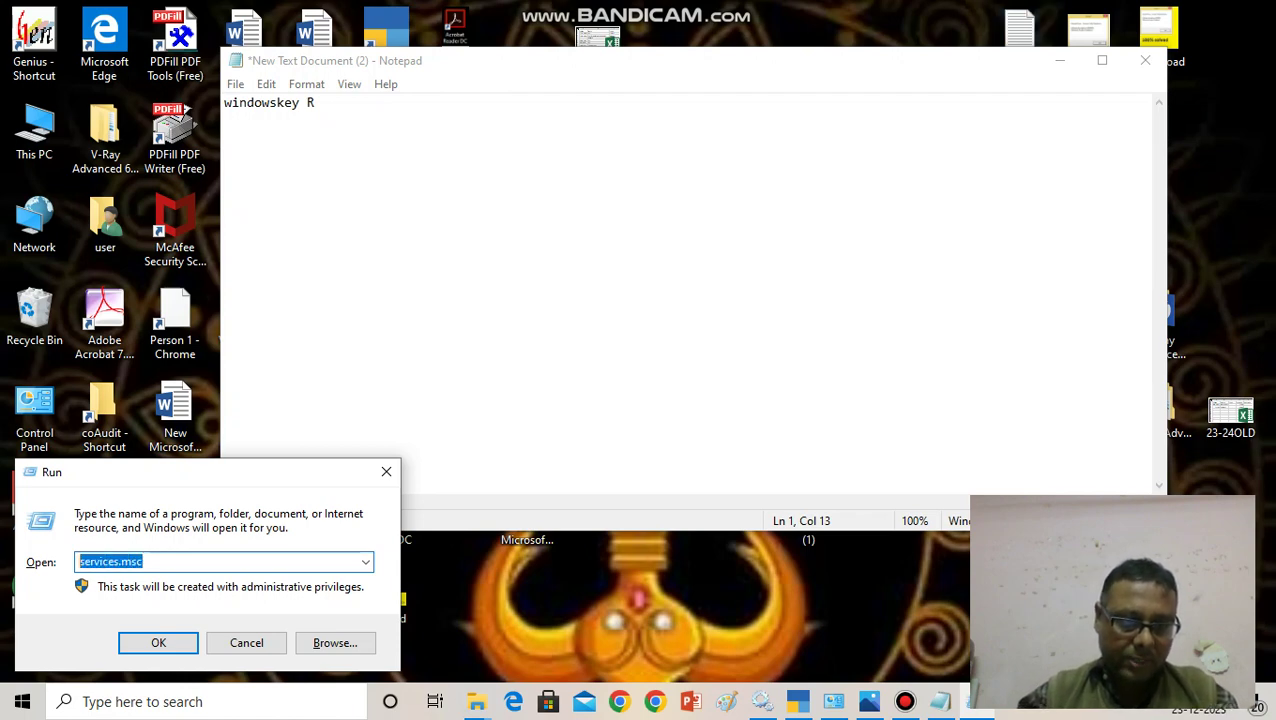
text(se)
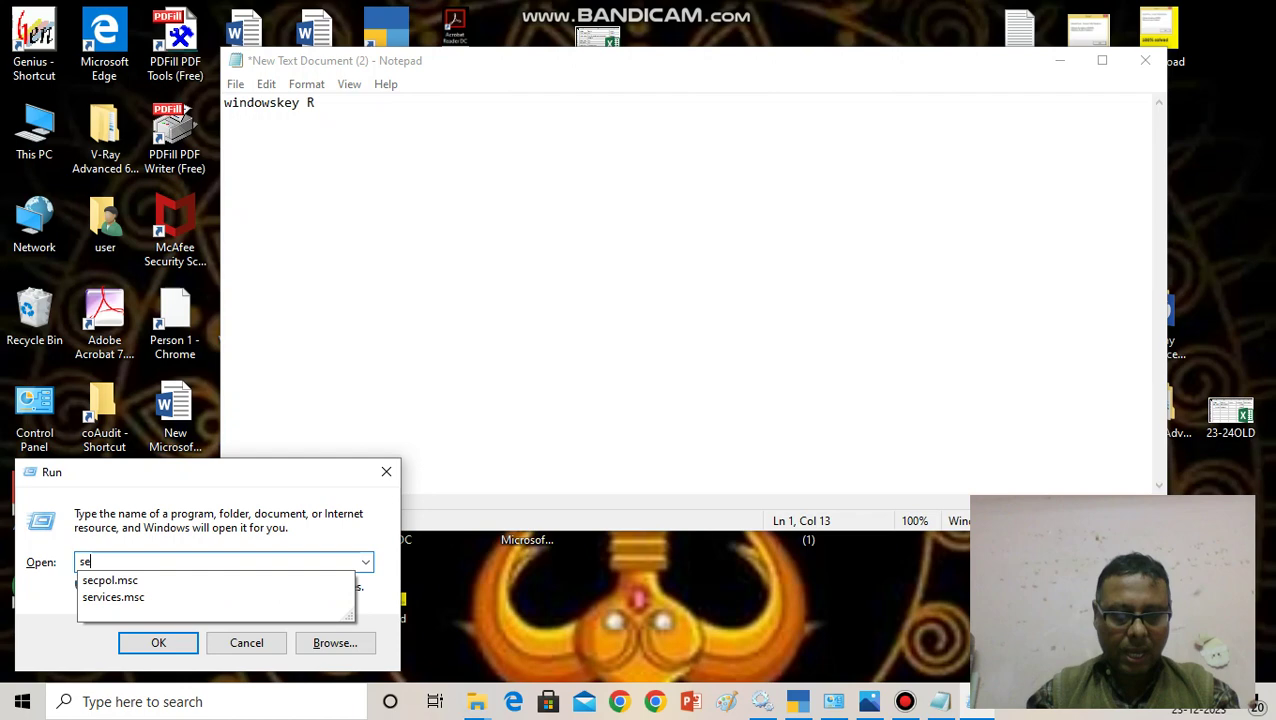
text(rvice)
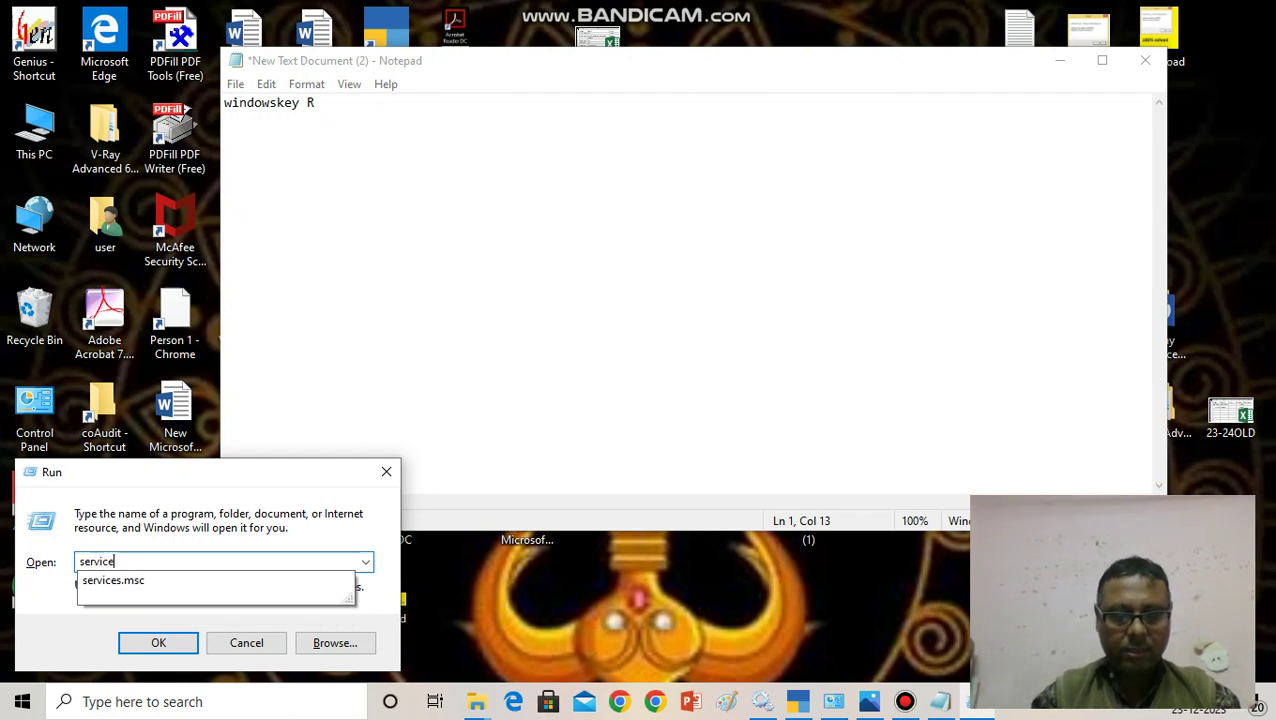
text(s.m)
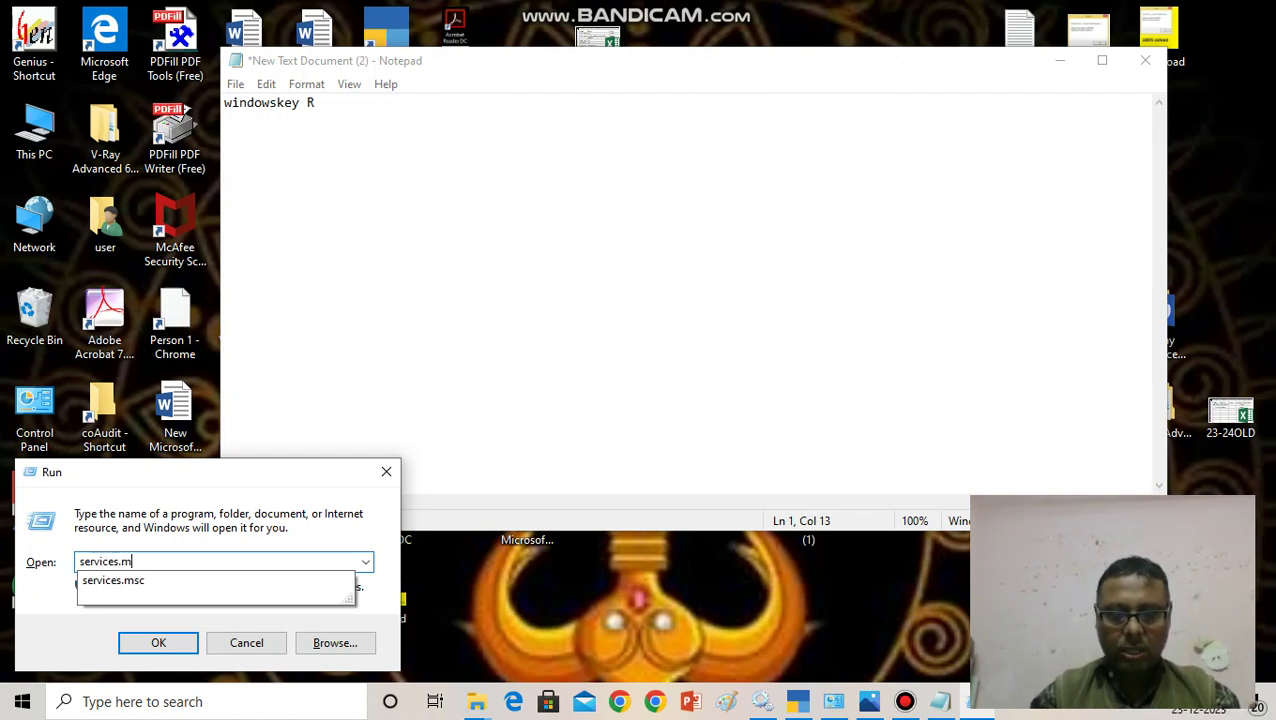
text(sc)
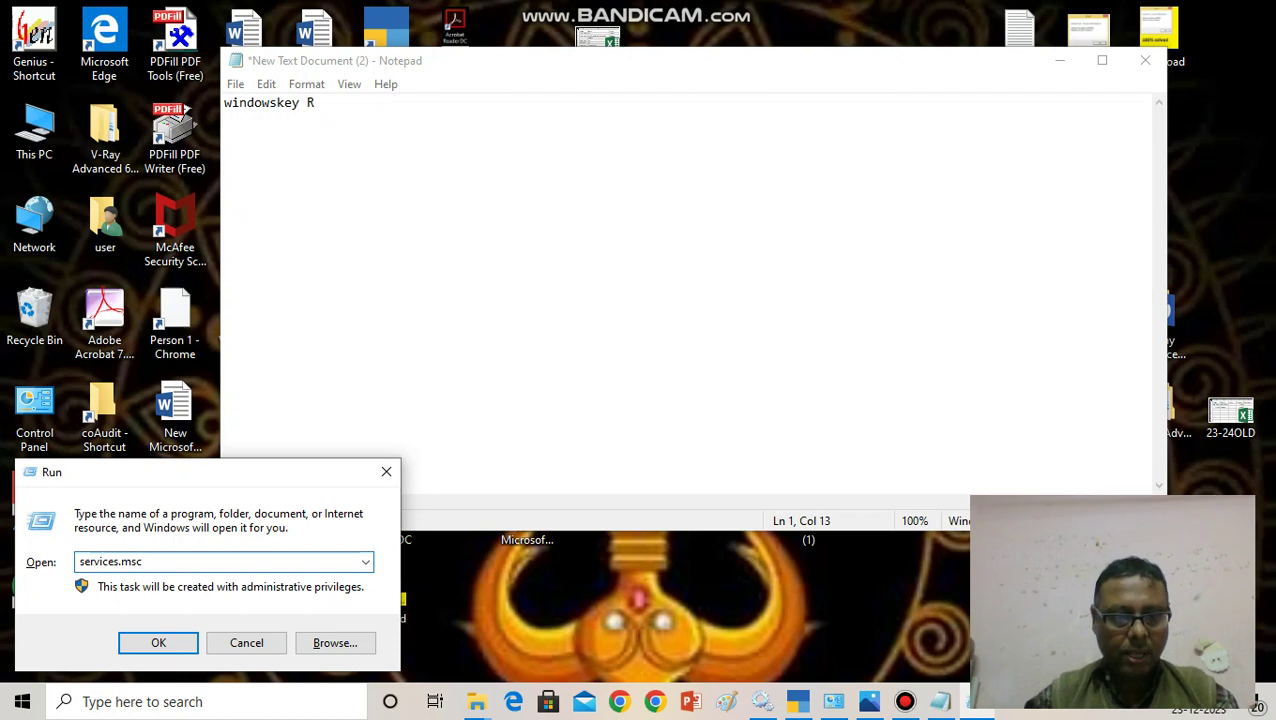
key(Return)
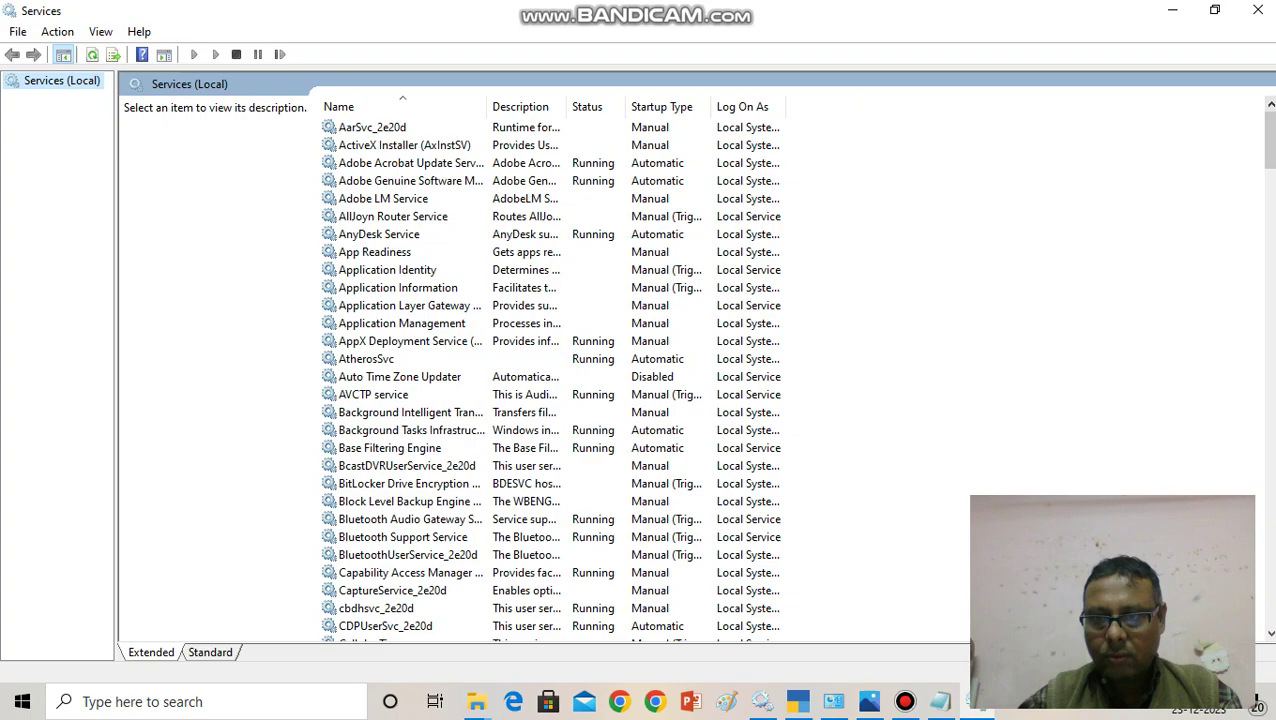
Jump to the Print Spooler service in the list and open its properties.
drag(1269, 140, 1269, 293)
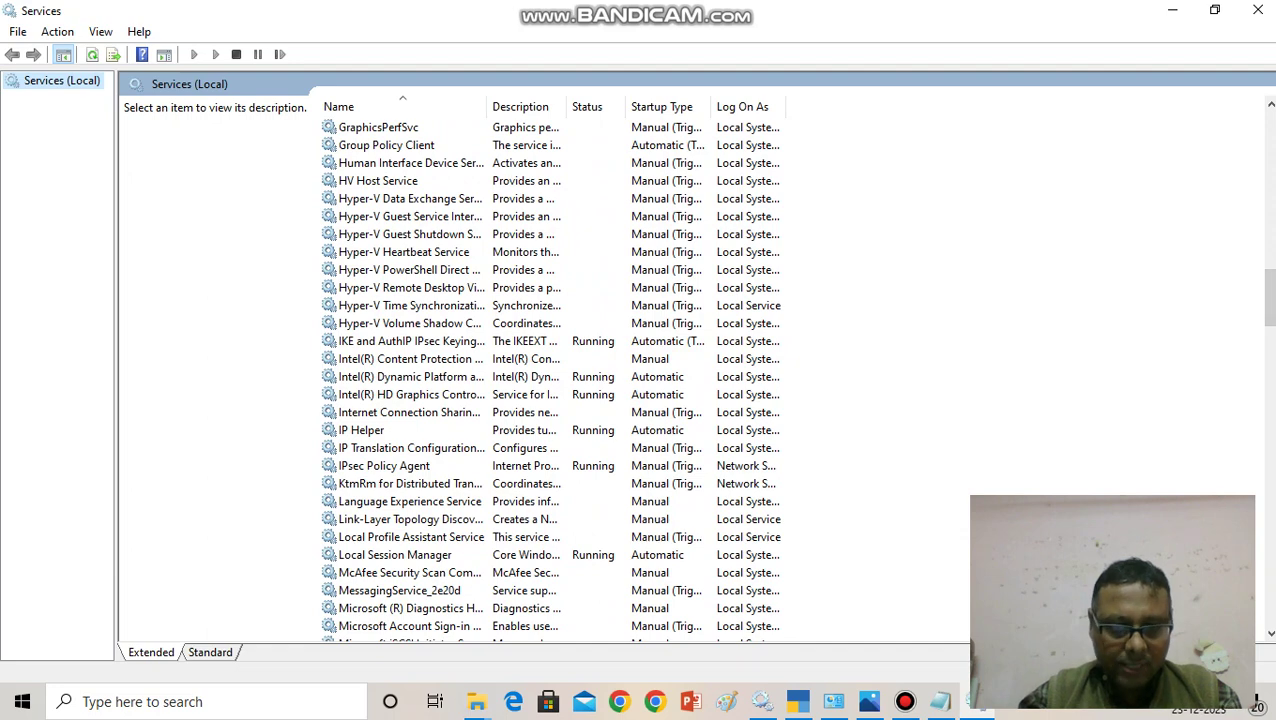
click(410, 483)
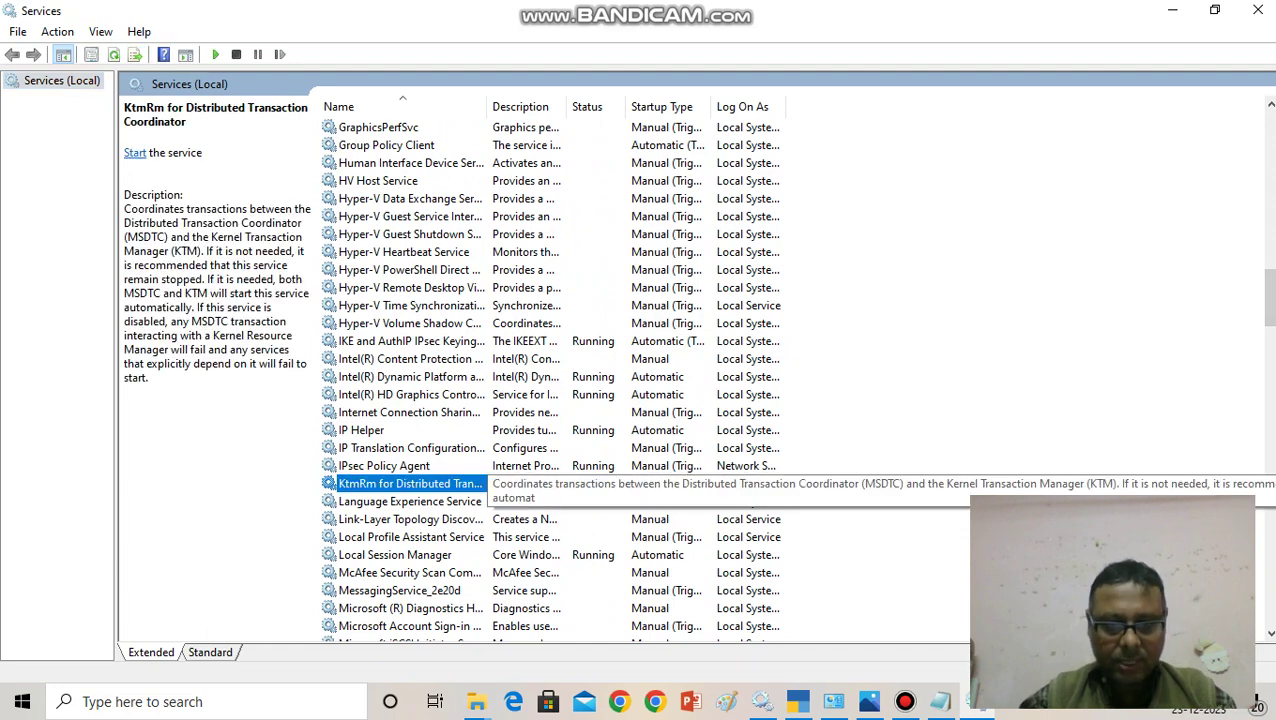
scroll(550, 370, down, 3)
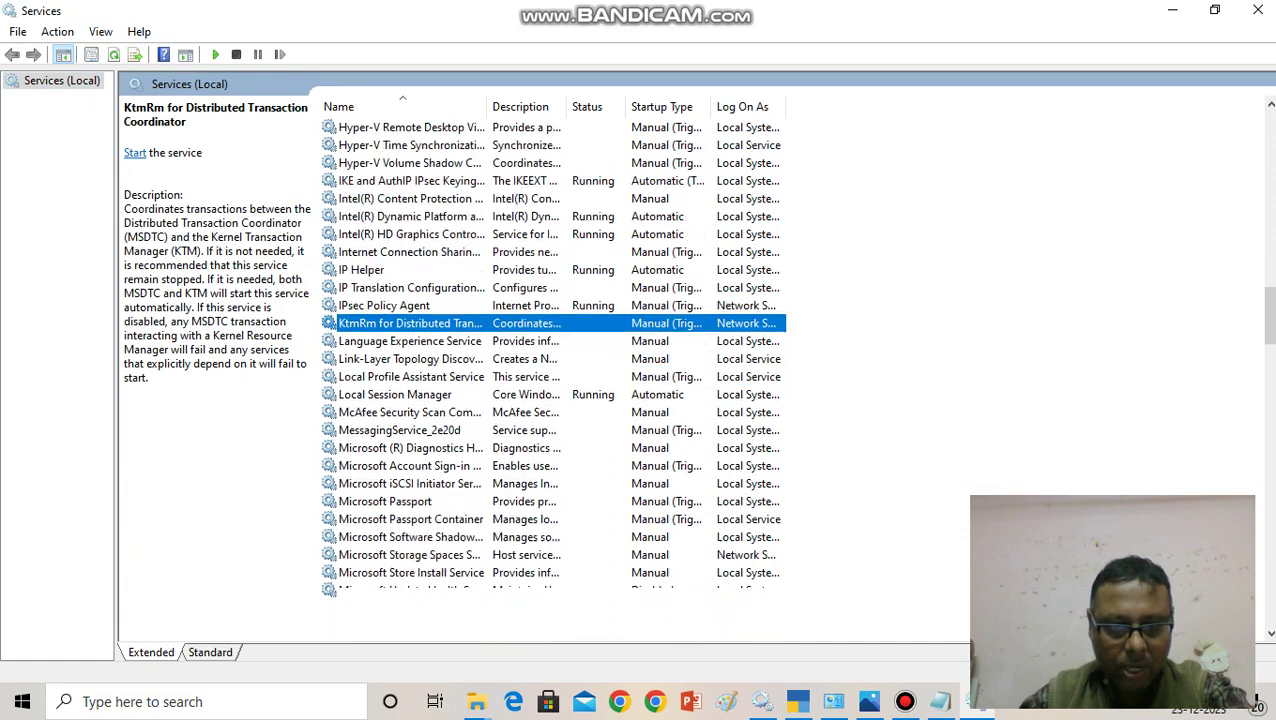
scroll(550, 370, down, 2)
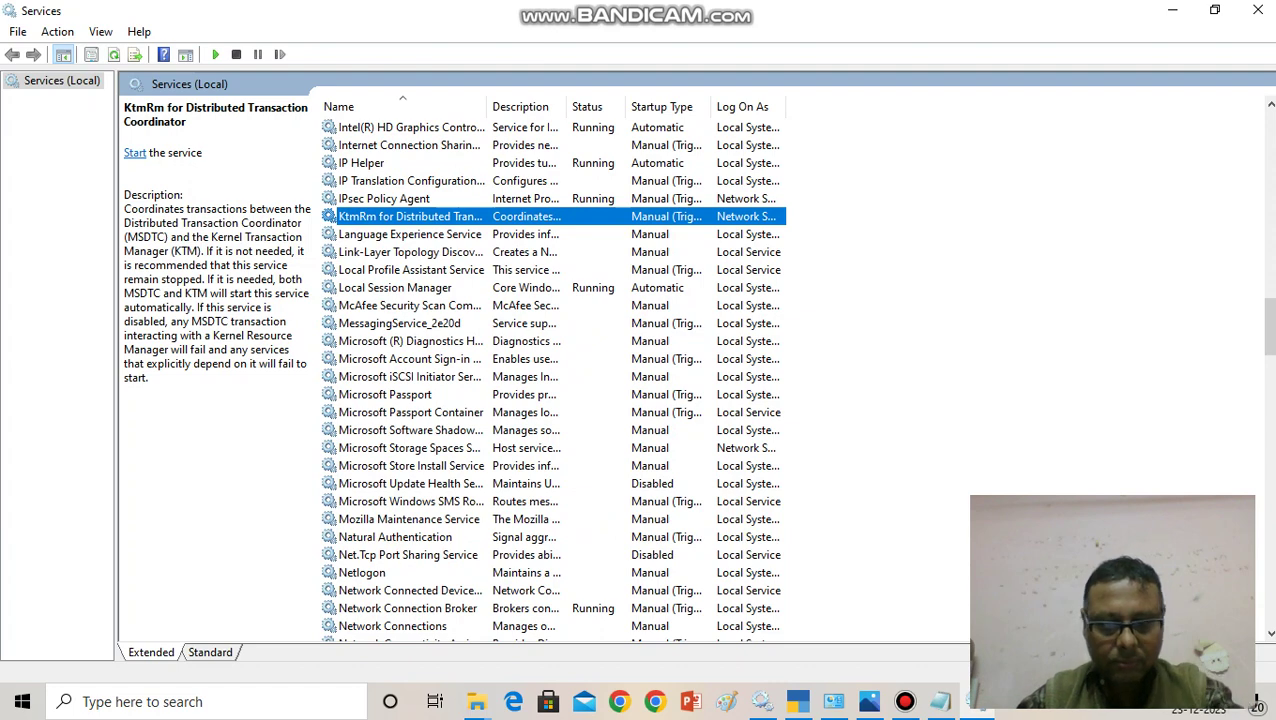
text(poole)
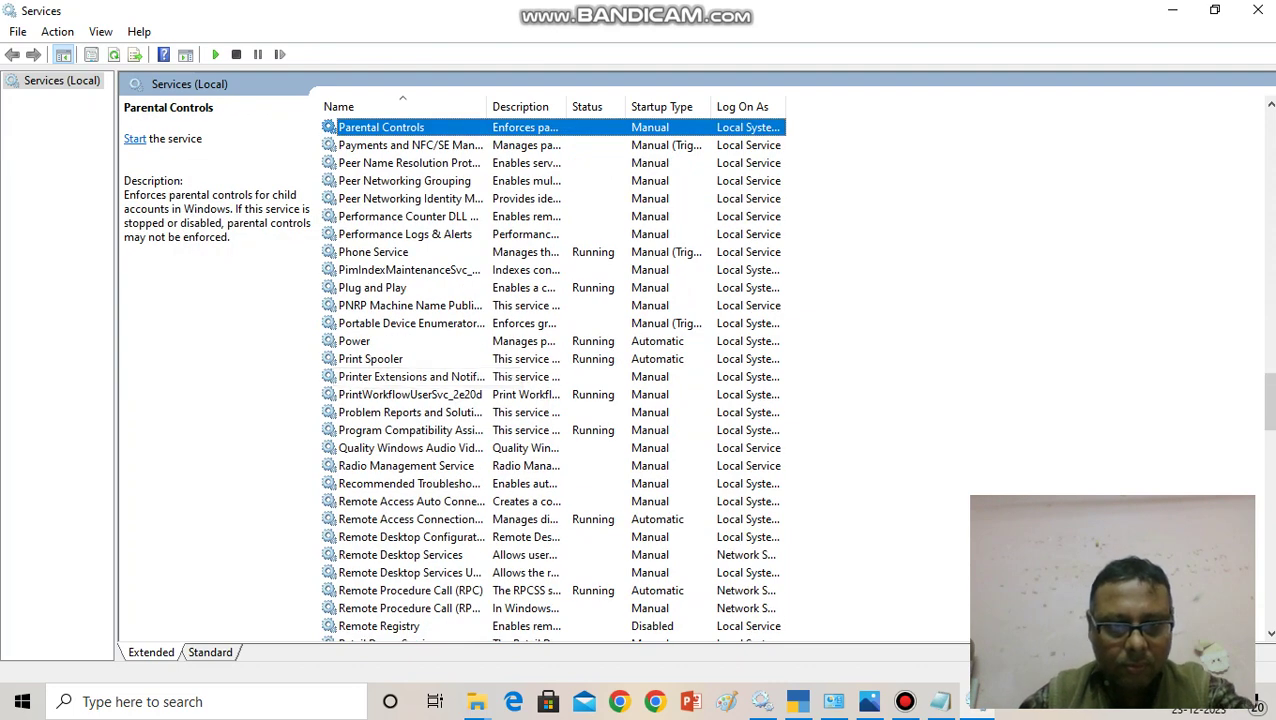
text(r)
key(Return)
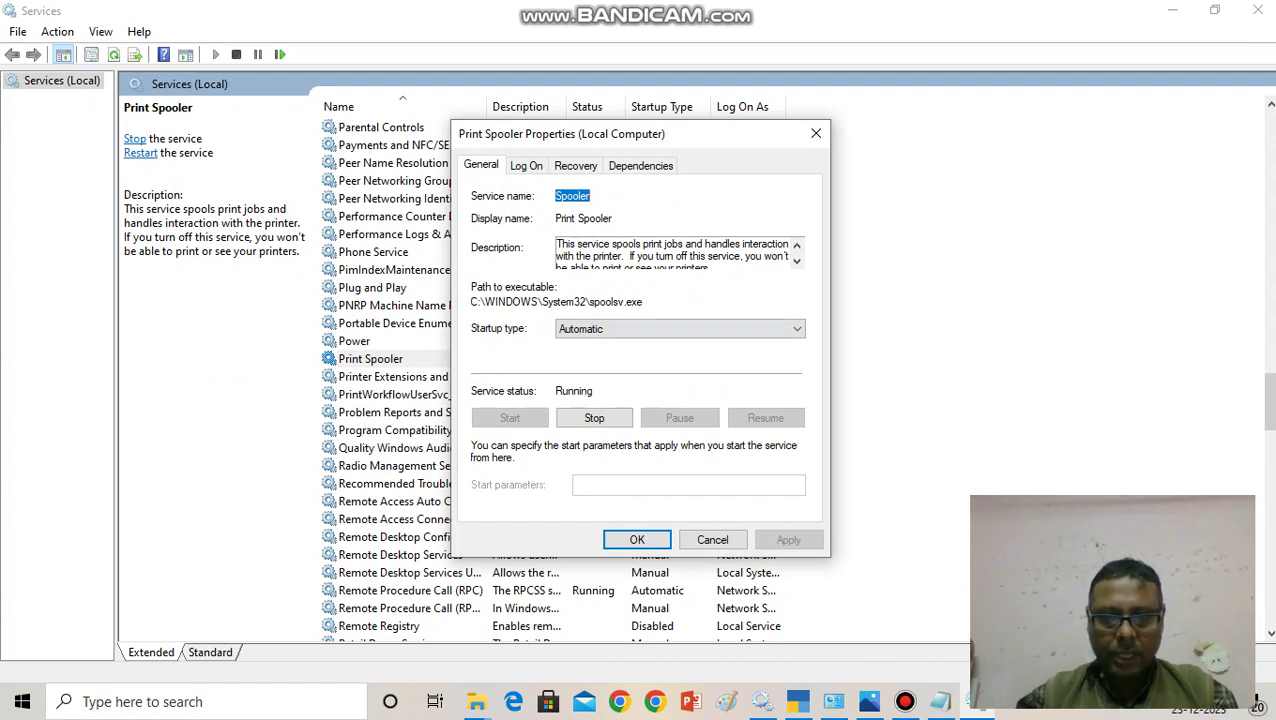
Stop Print Spooler, set its startup type to Disabled, apply, and close Services.
key(Tab)
key(Tab)
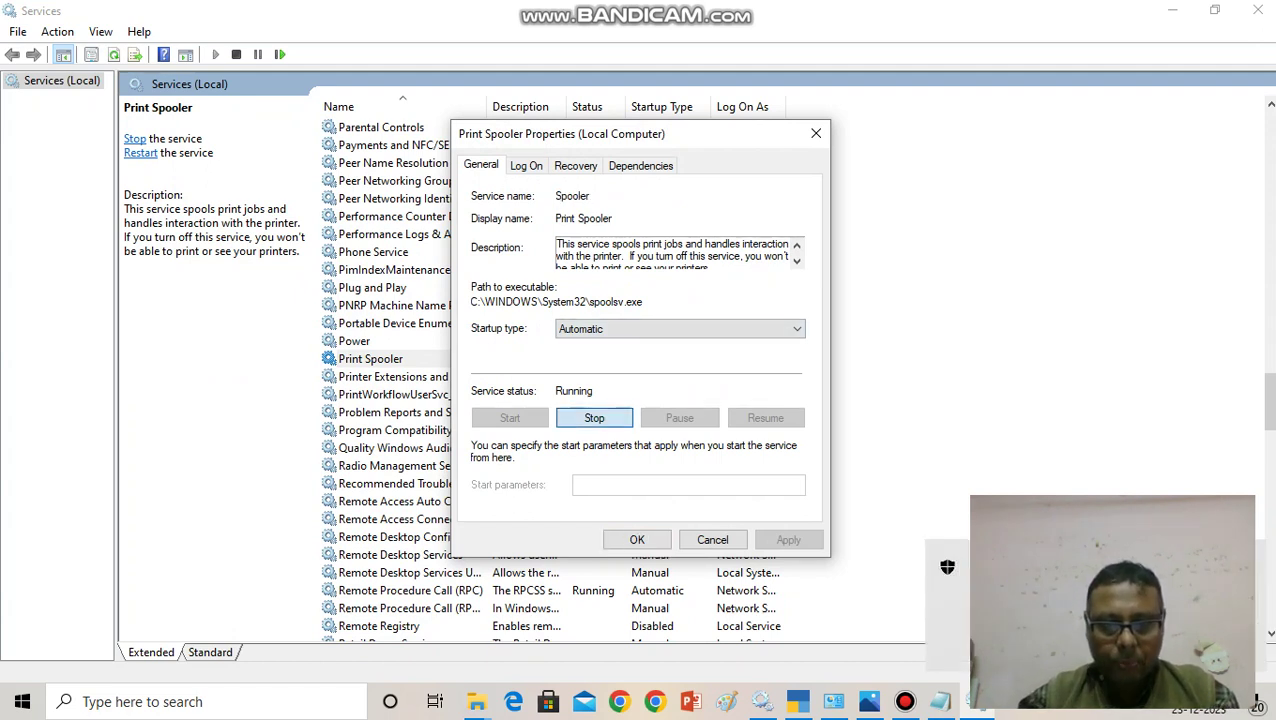
key(Return)
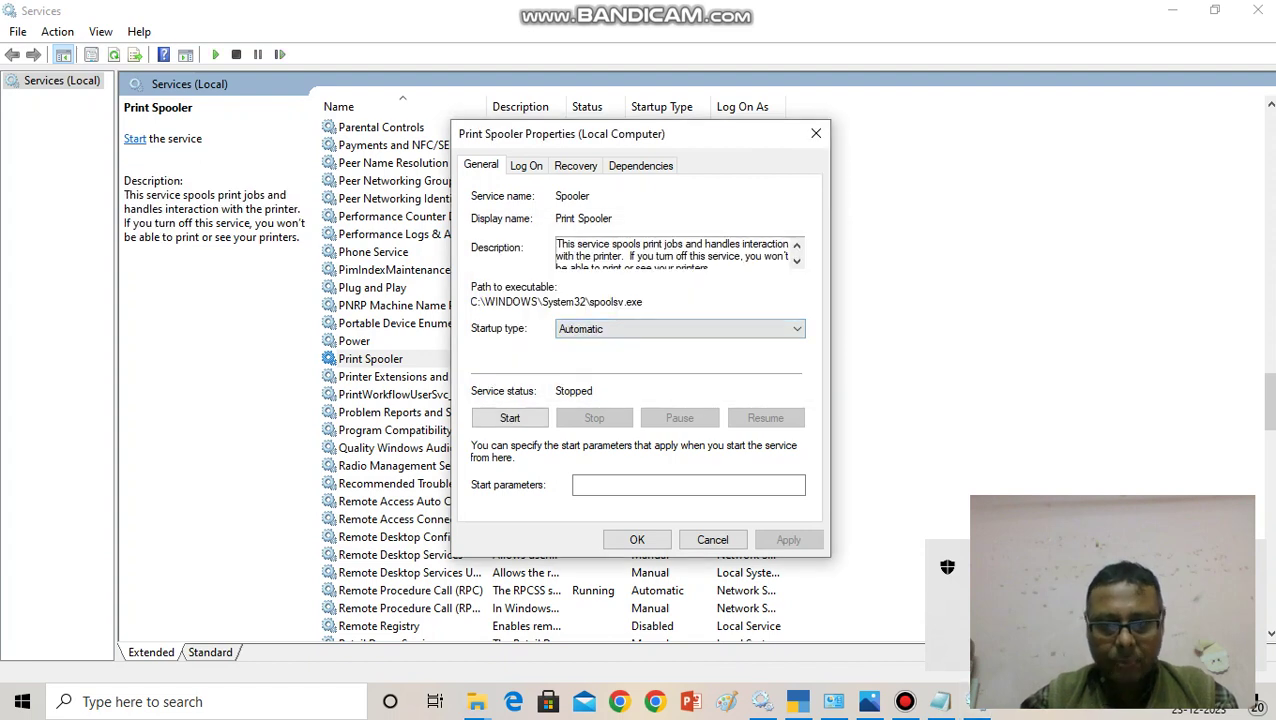
key(alt+Down)
key(Down)
key(Down)
key(Return)
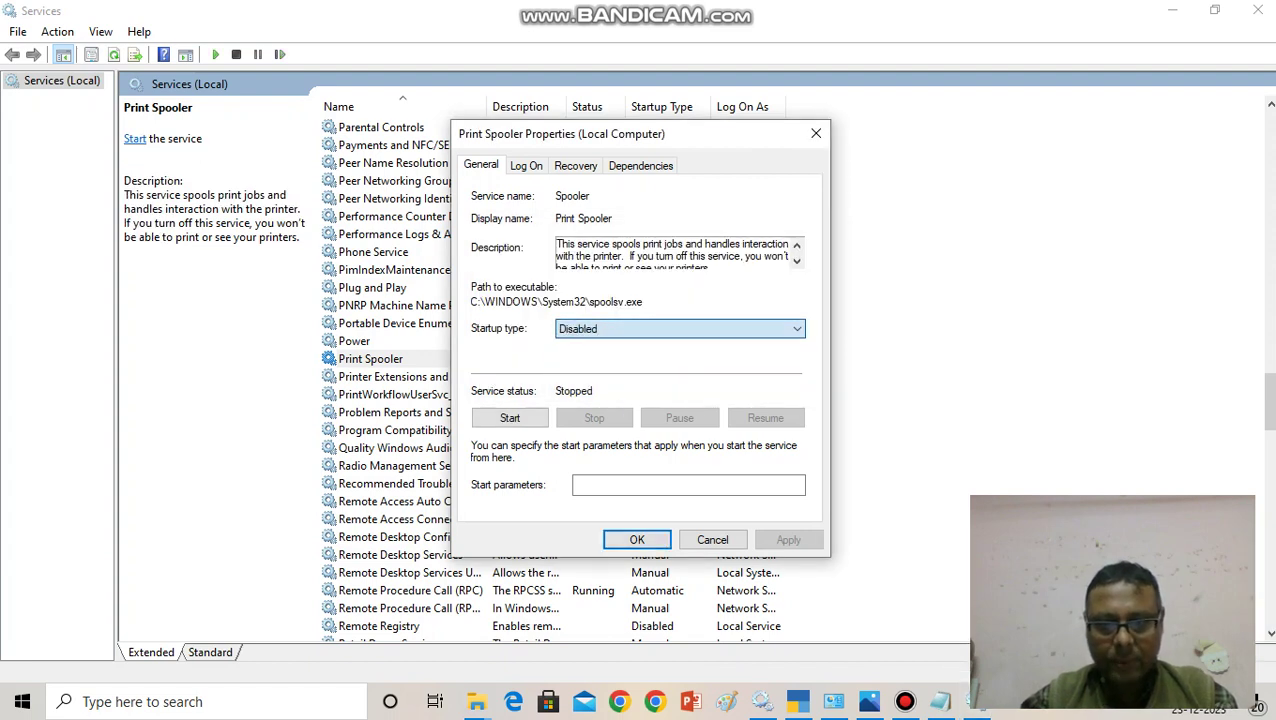
key(alt+a)
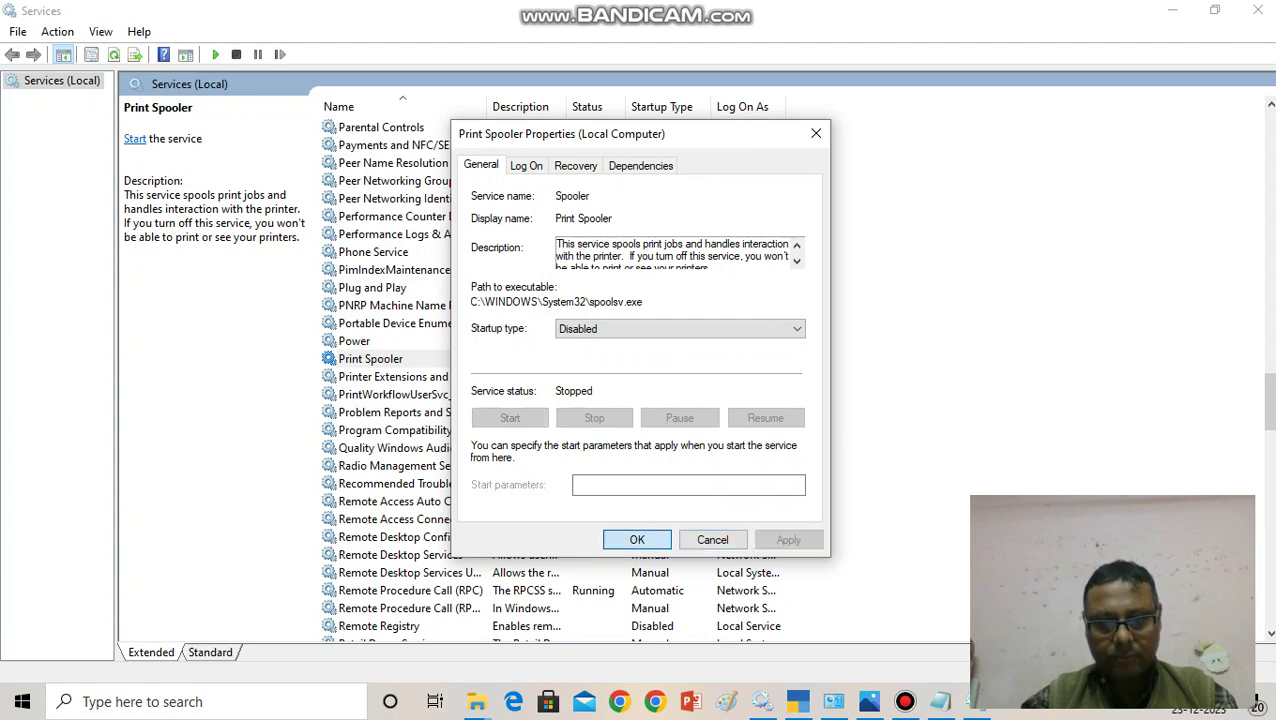
key(Return)
click(1257, 10)
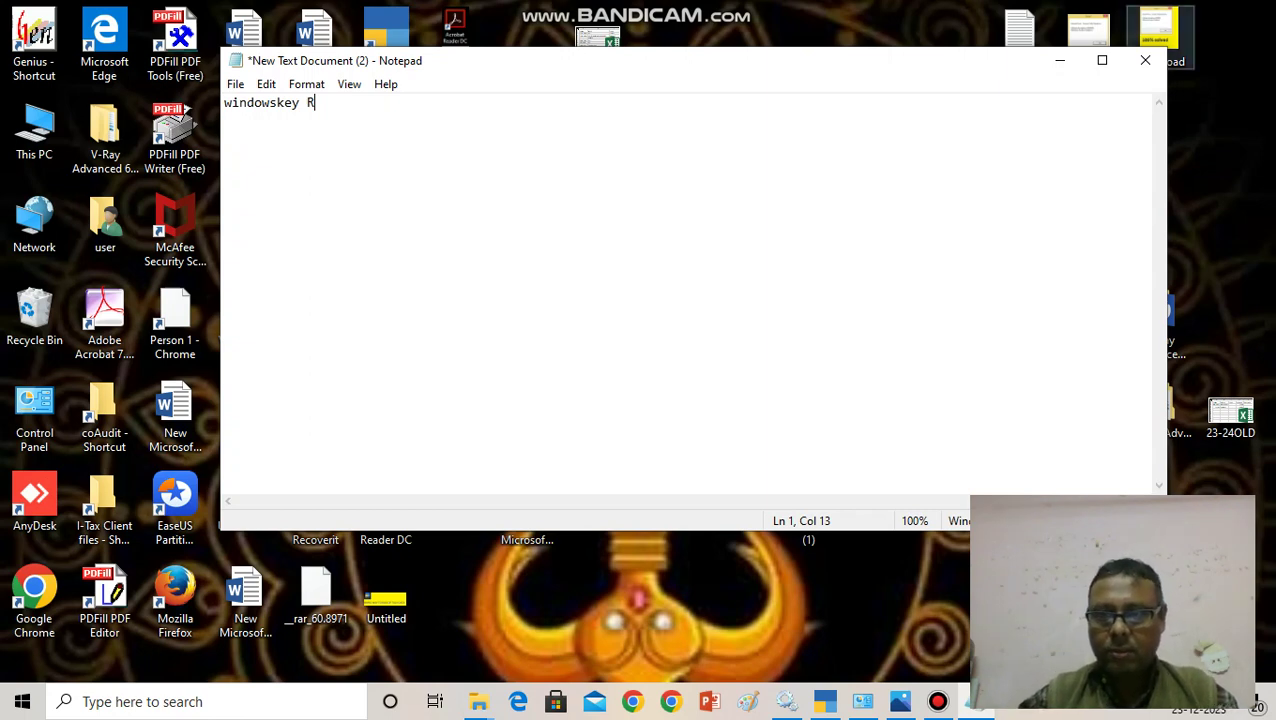
Close the 'windowskey R' Notepad note, answering the save prompt.
click(1145, 60)
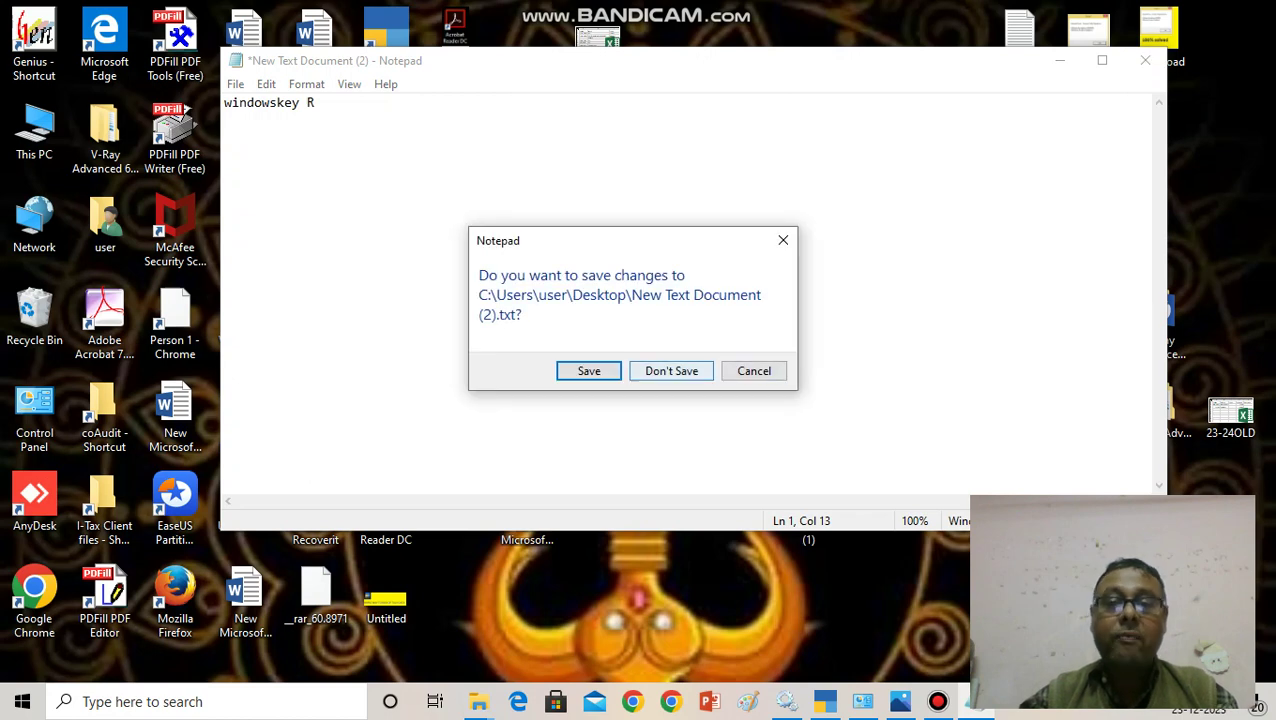
click(671, 371)
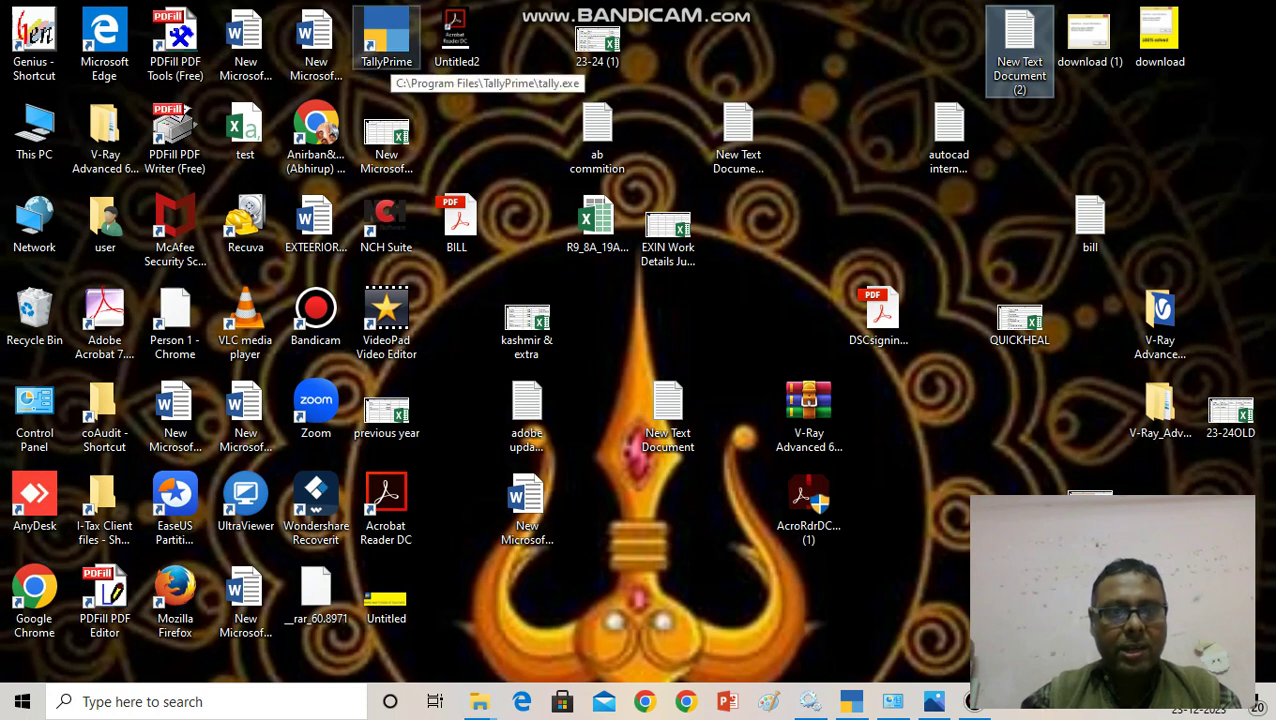
Open TallyPrime's install folder from its shortcut properties and select the tally configuration file.
double_click(386, 38)
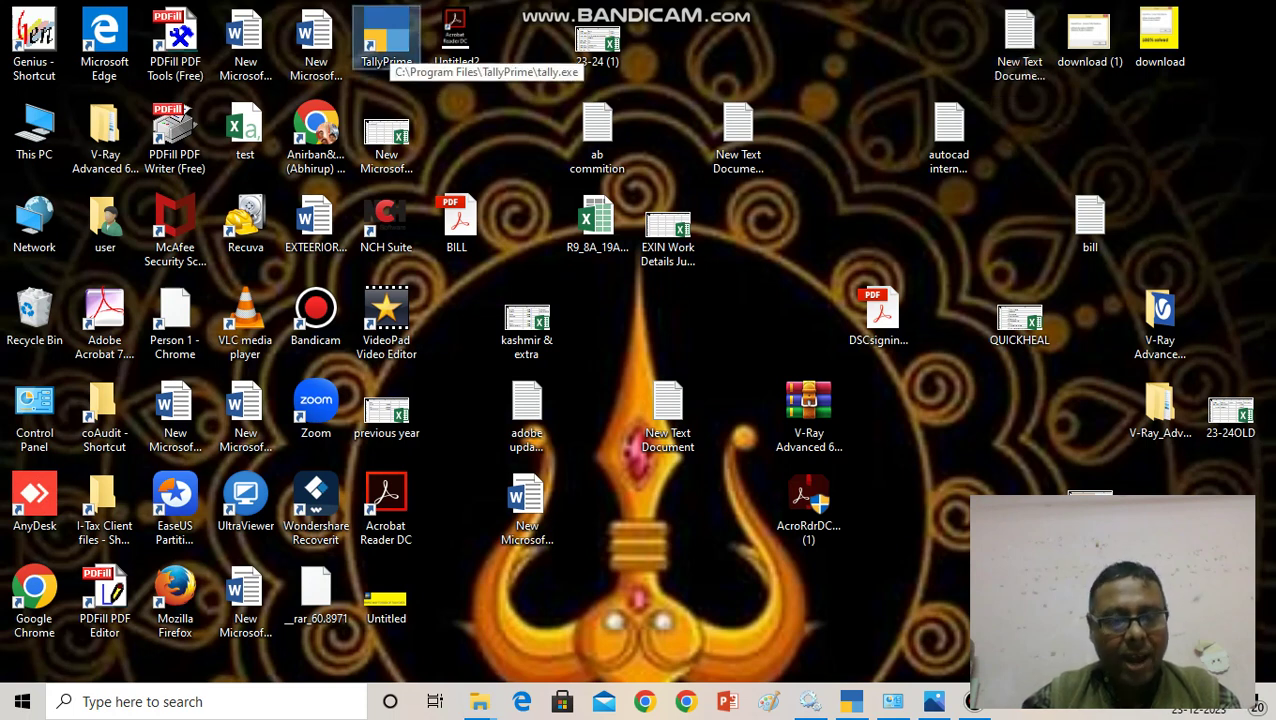
right_click(388, 46)
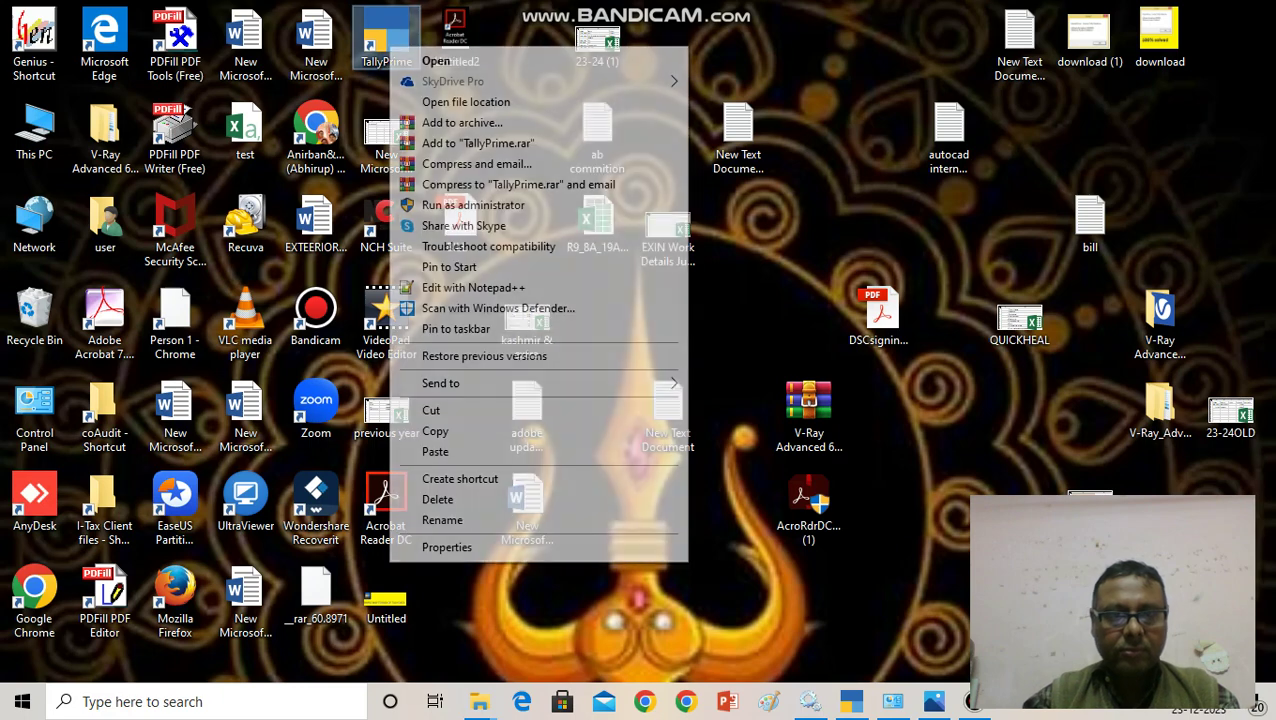
click(447, 547)
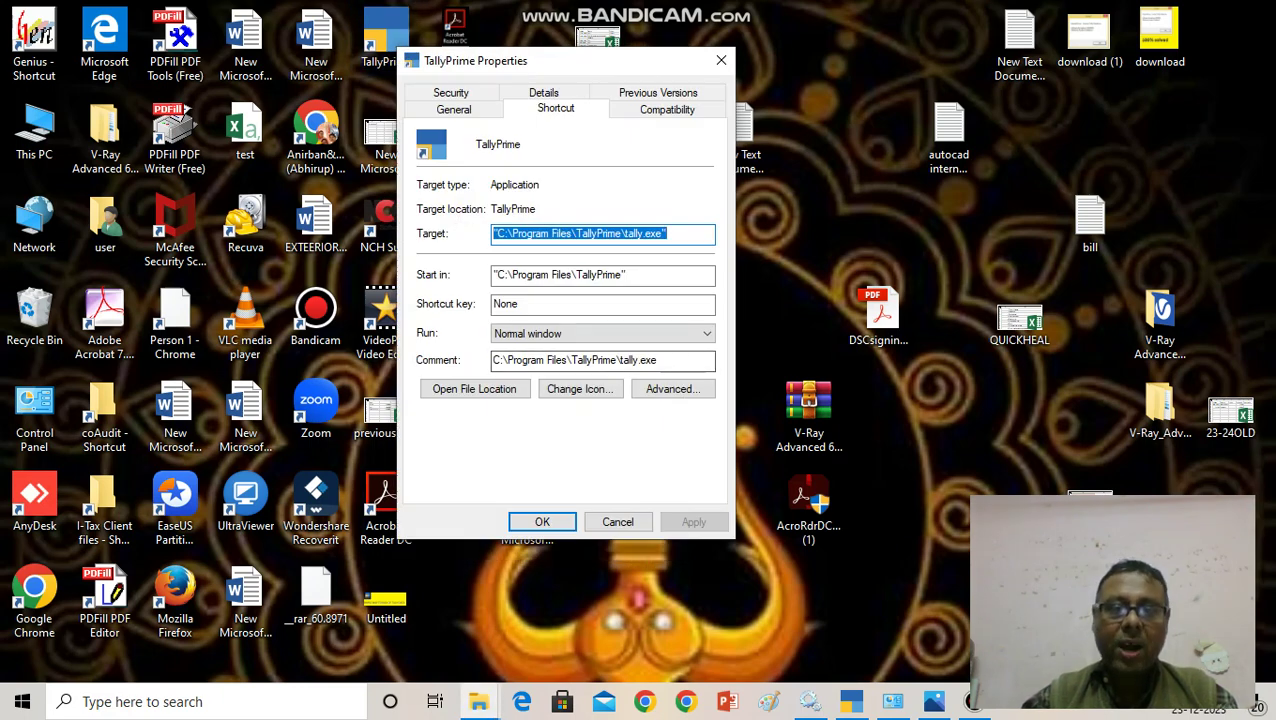
click(474, 389)
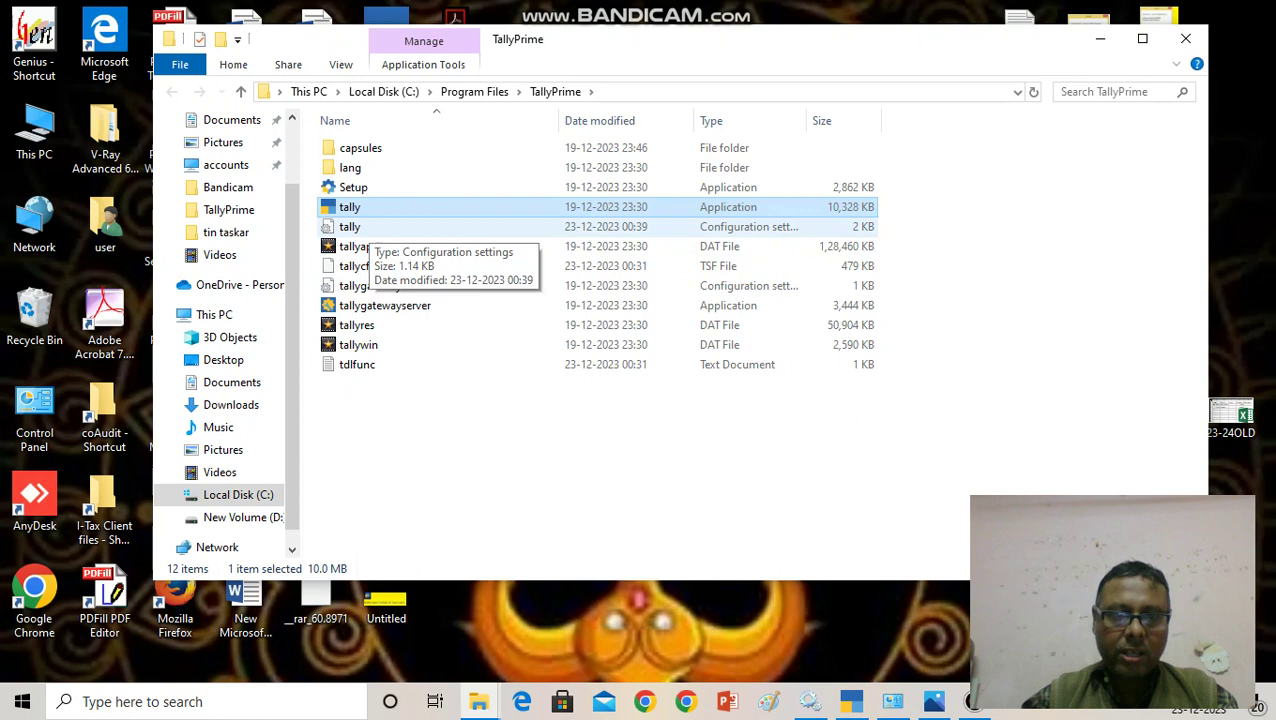
click(355, 227)
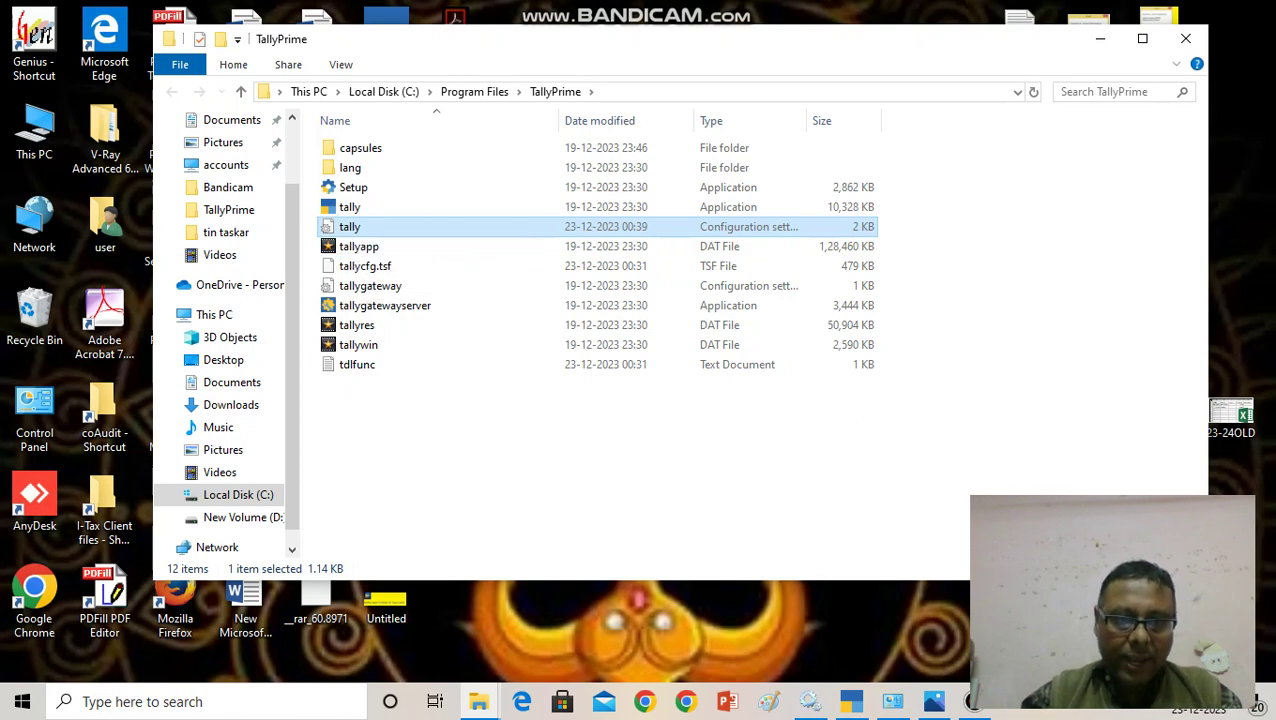
In tally.ini, change the Default Companies value from yes to no.
double_click(358, 226)
scroll(692, 294, down, 1)
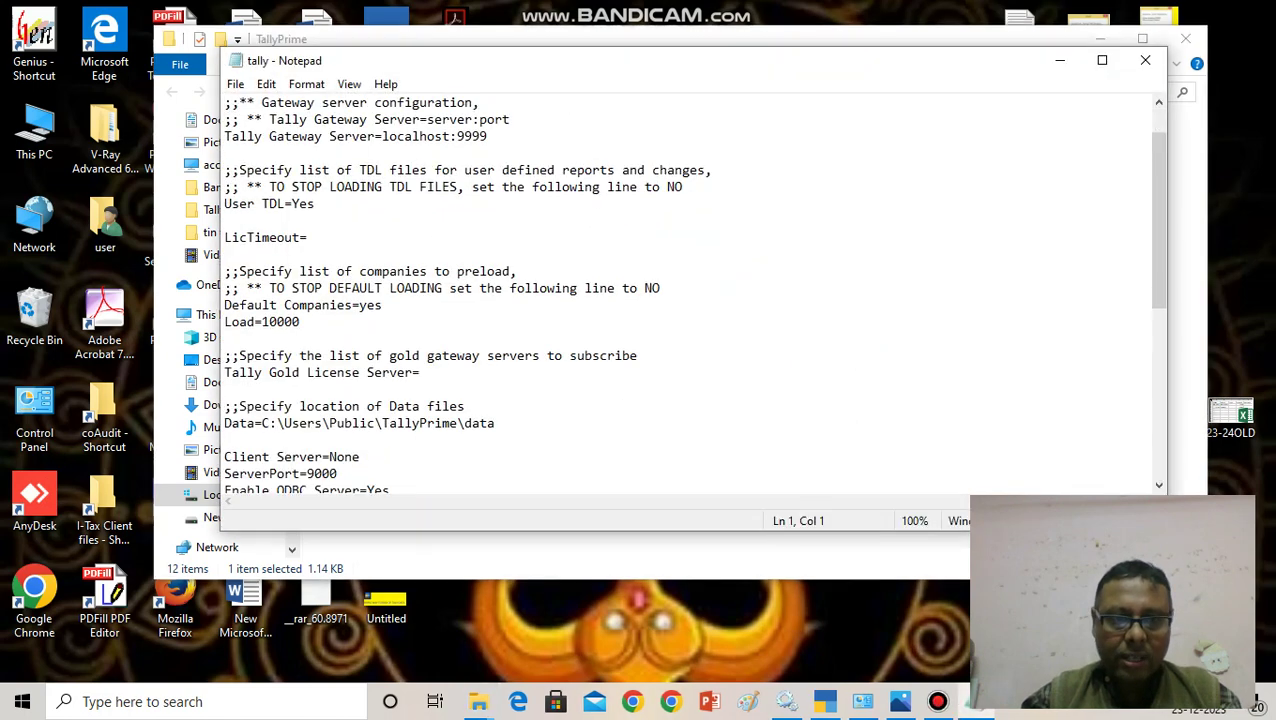
scroll(692, 294, down, 1)
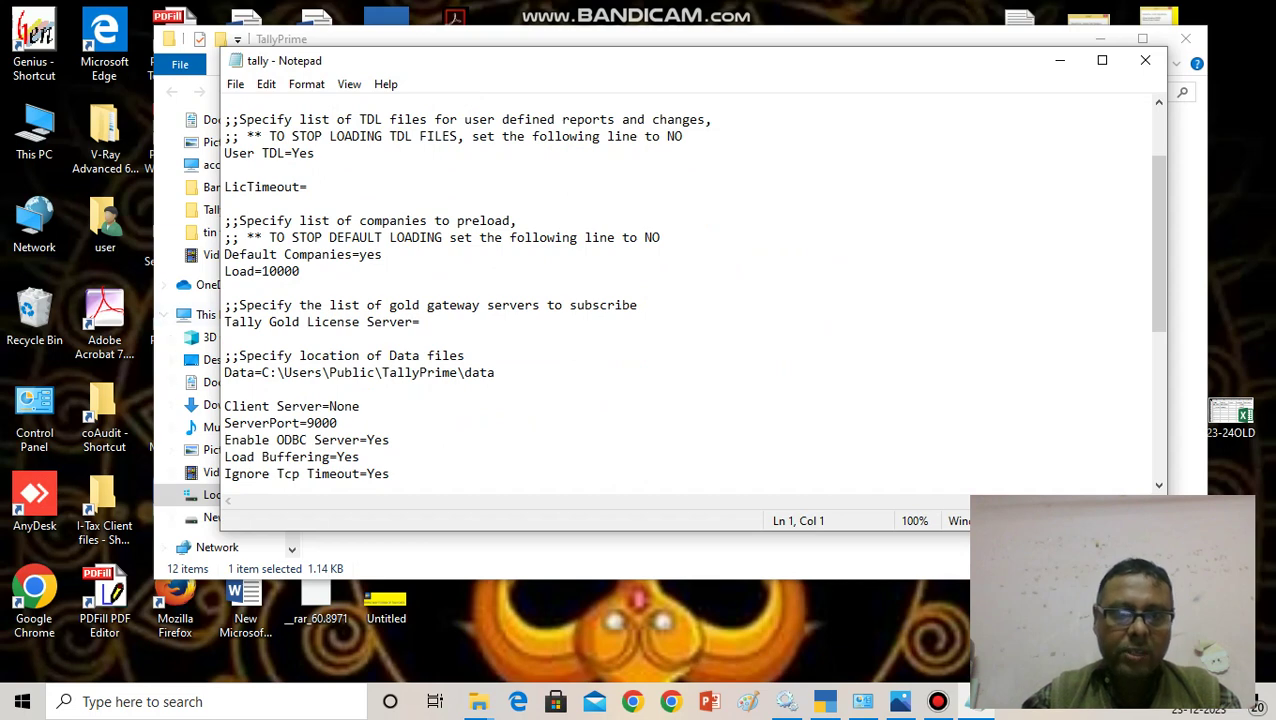
click(383, 254)
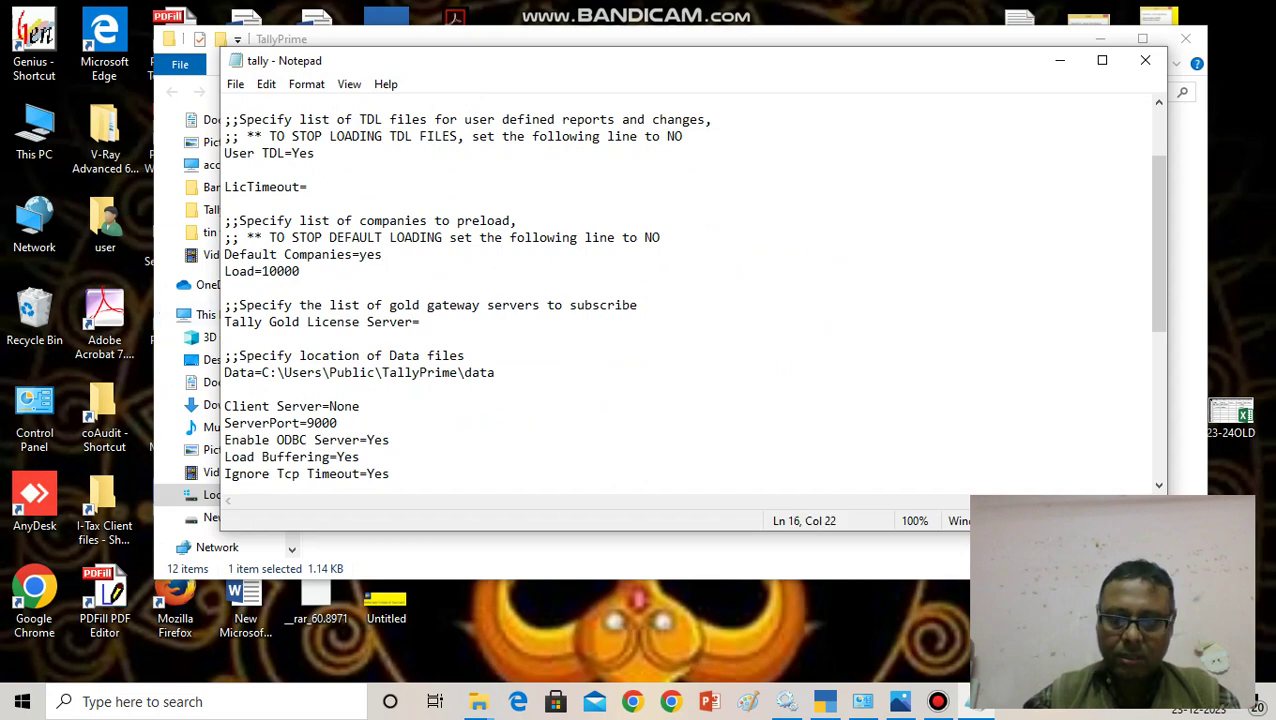
key(BackSpace)
key(BackSpace)
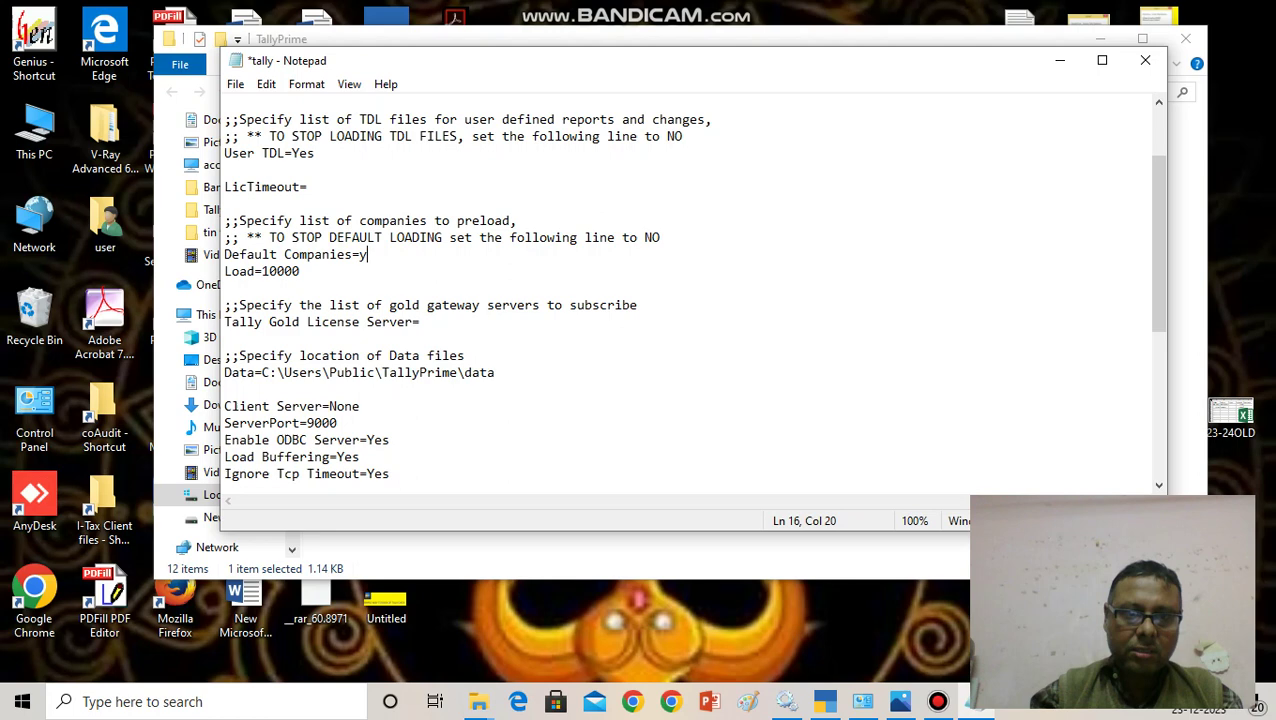
key(BackSpace)
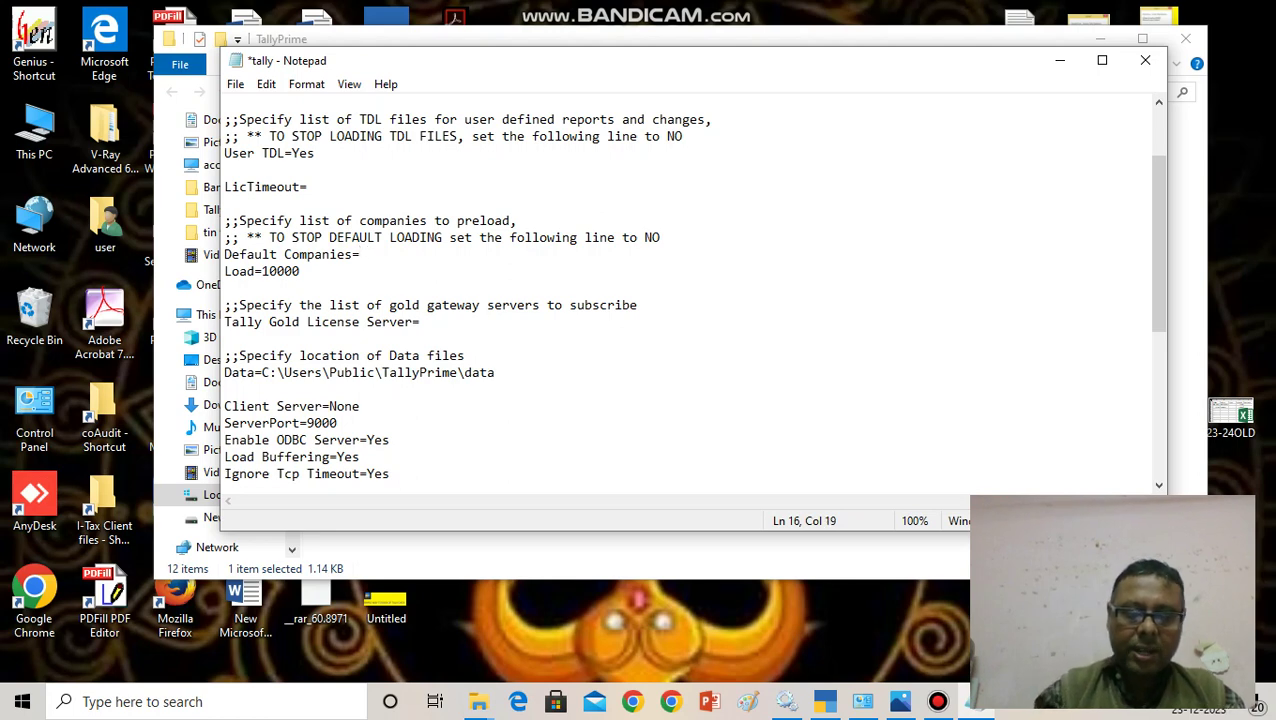
text(no)
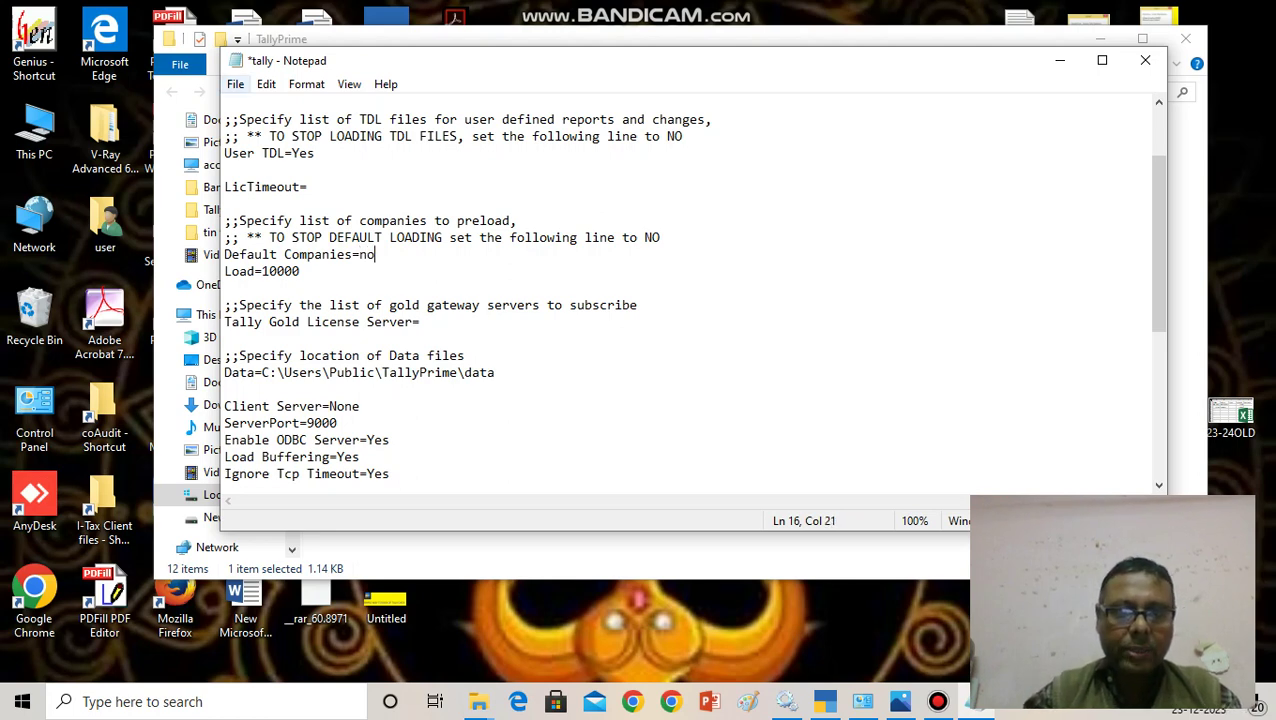
Save tally.ini and close Notepad, the TallyPrime folder and the shortcut properties.
click(235, 84)
click(264, 167)
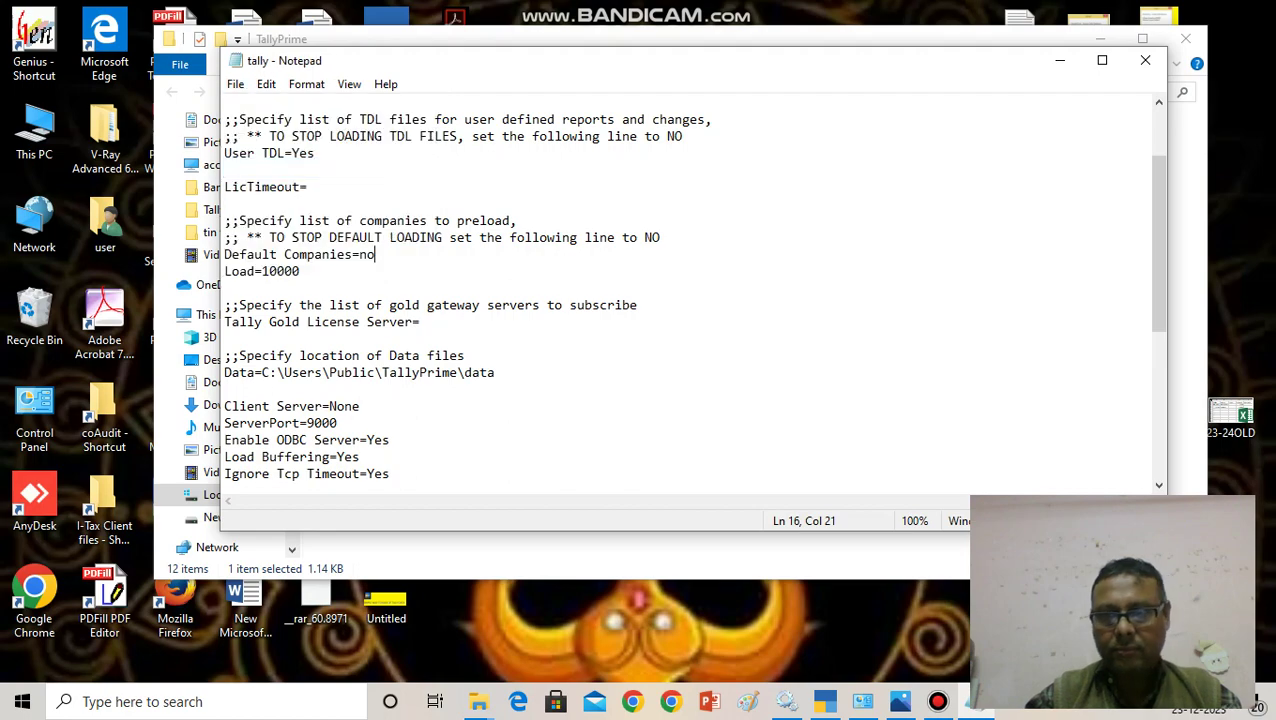
click(1145, 60)
key(alt+Return)
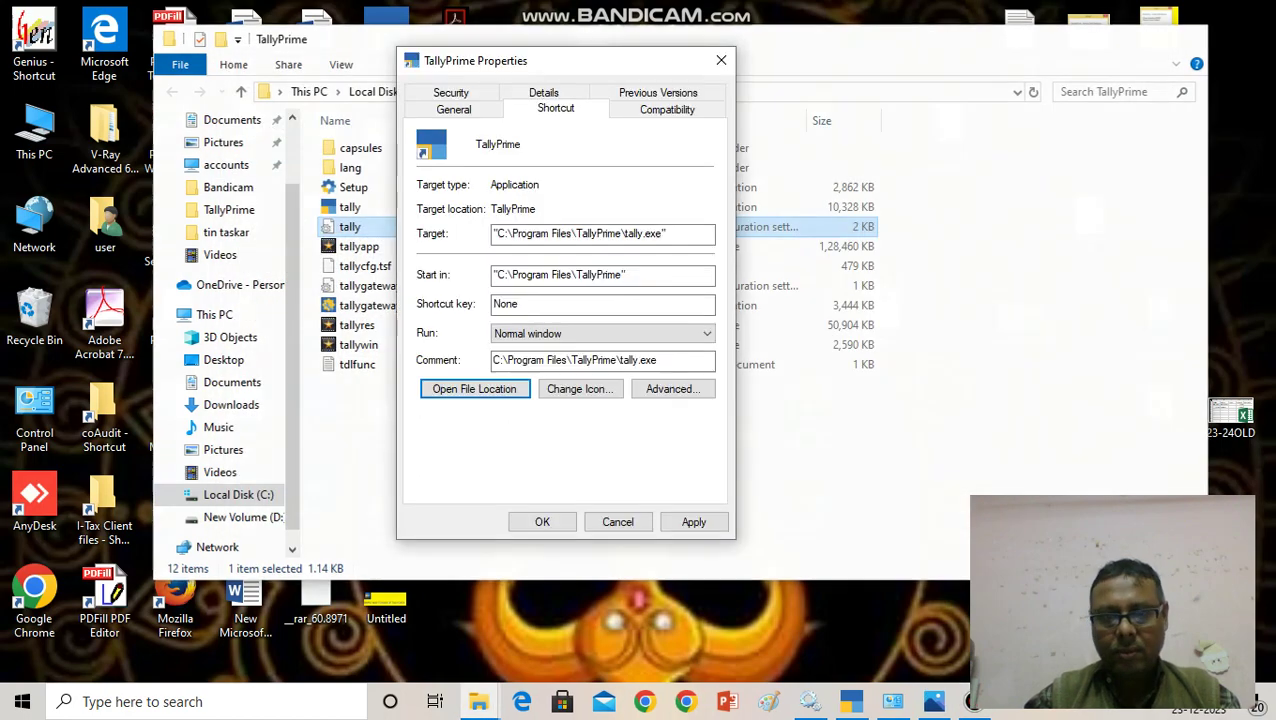
click(542, 521)
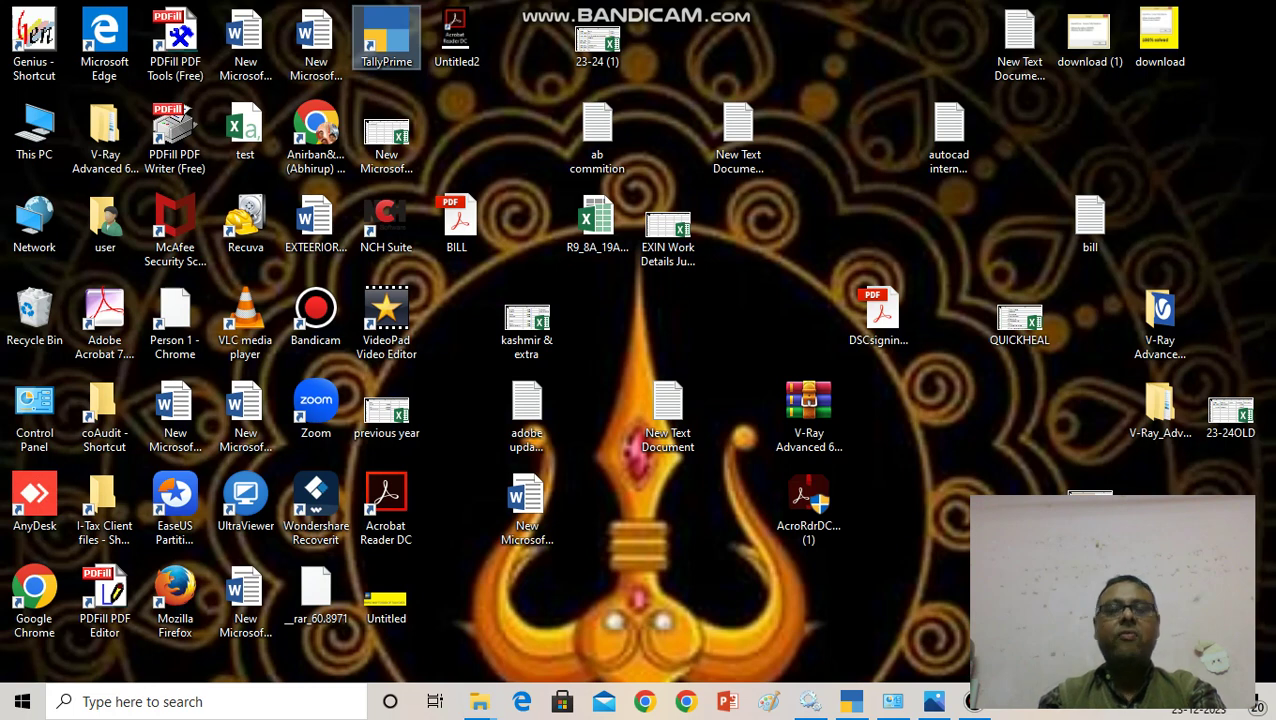
Launch TallyPrime from the desktop, then open Control Panel.
double_click(386, 38)
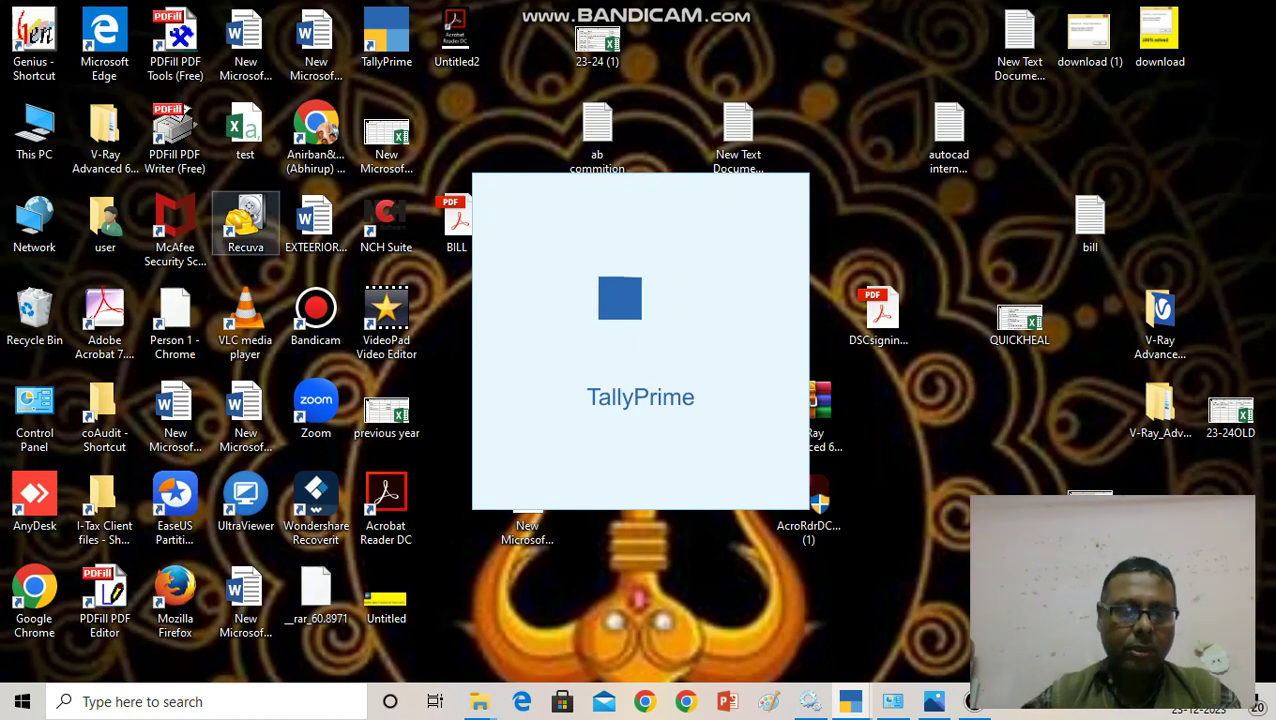
double_click(34, 410)
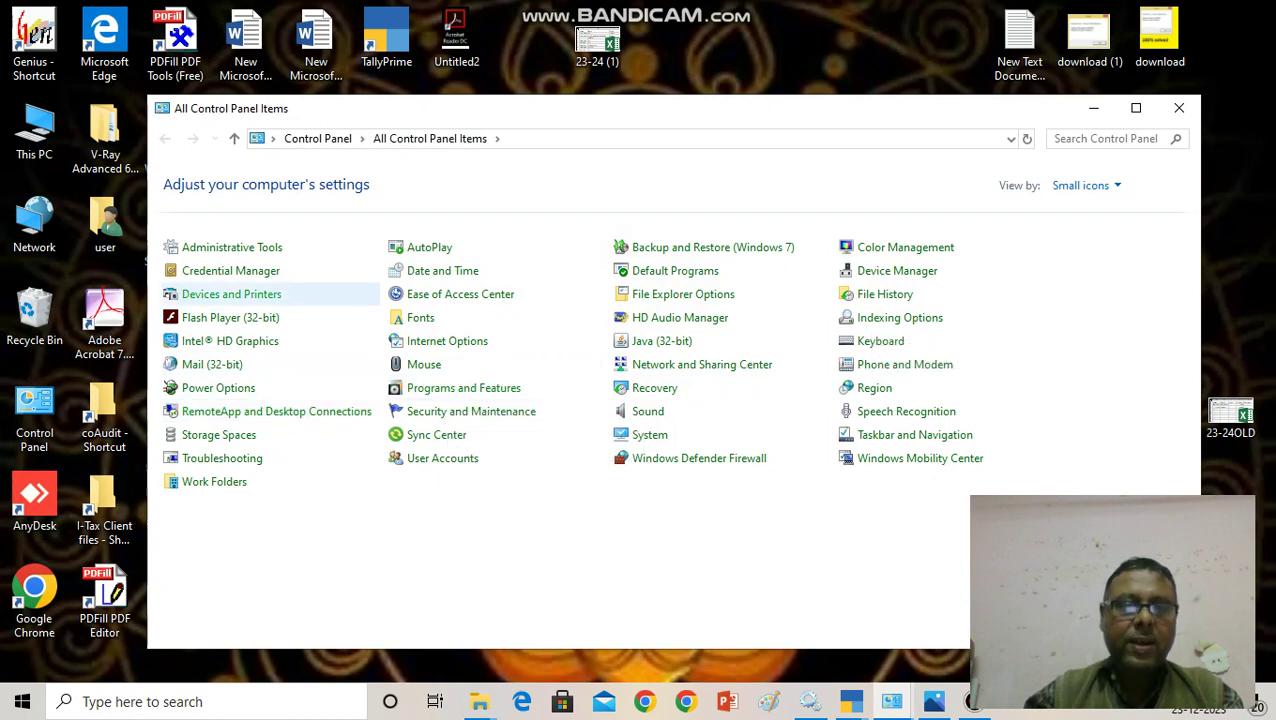
Remove the PDFill PDF&Image Writer printer in Devices and Printers, then close that view.
click(231, 294)
scroll(925, 490, down, 1)
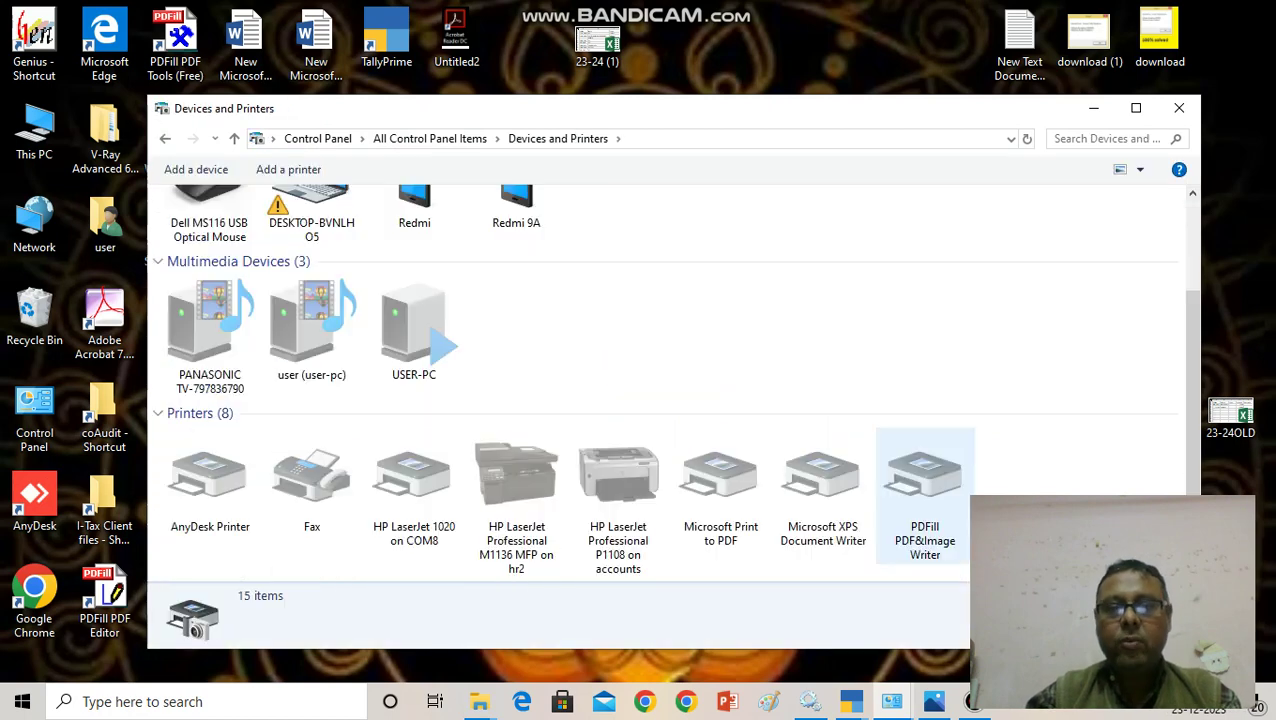
click(933, 473)
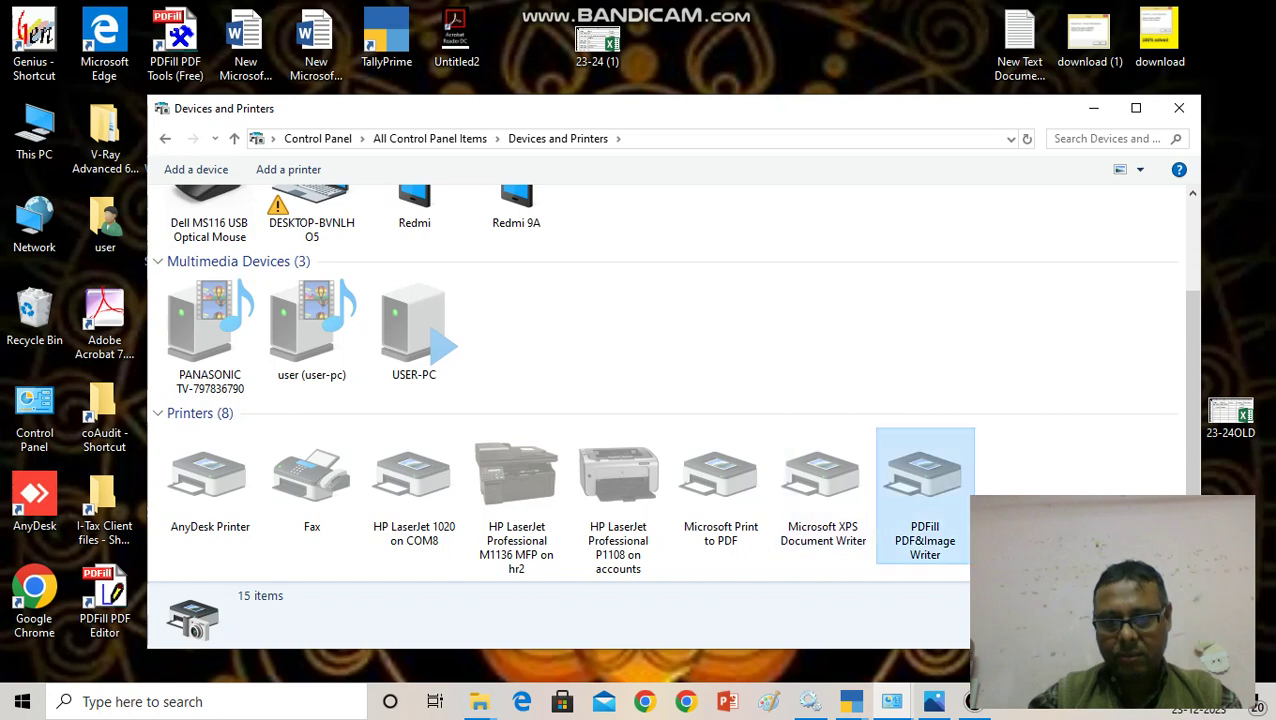
right_click(927, 499)
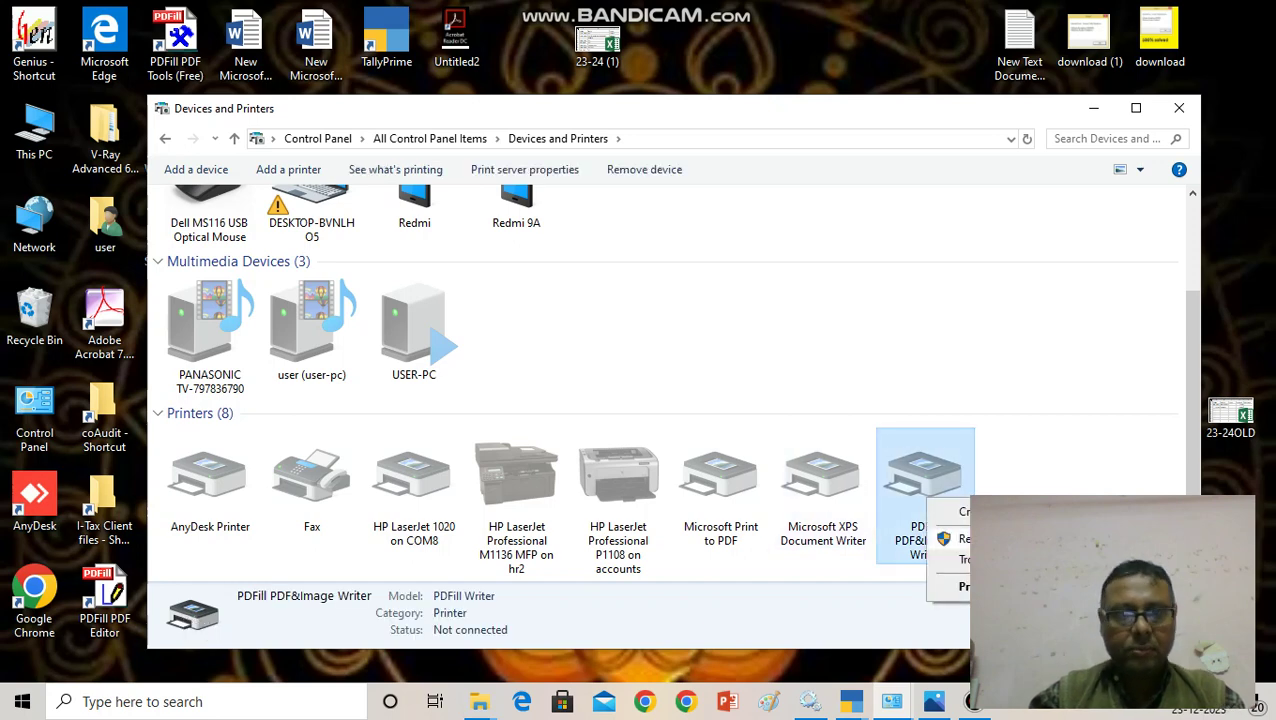
click(950, 538)
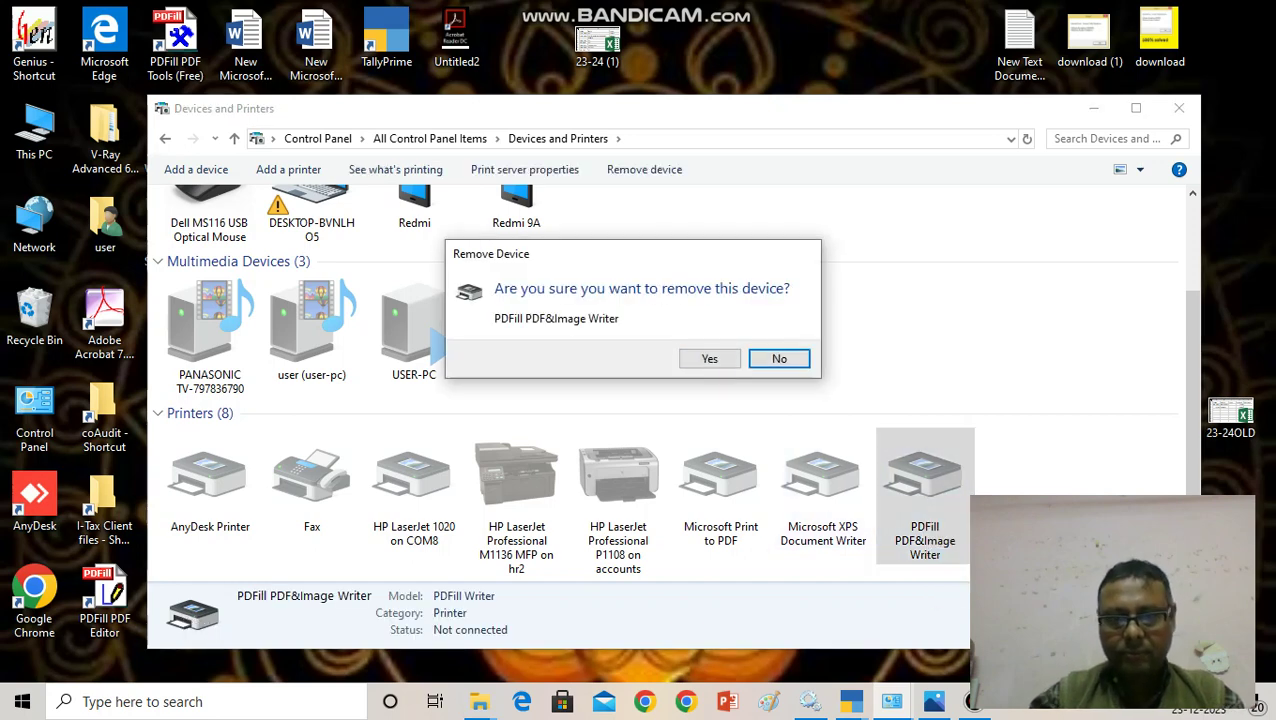
click(709, 358)
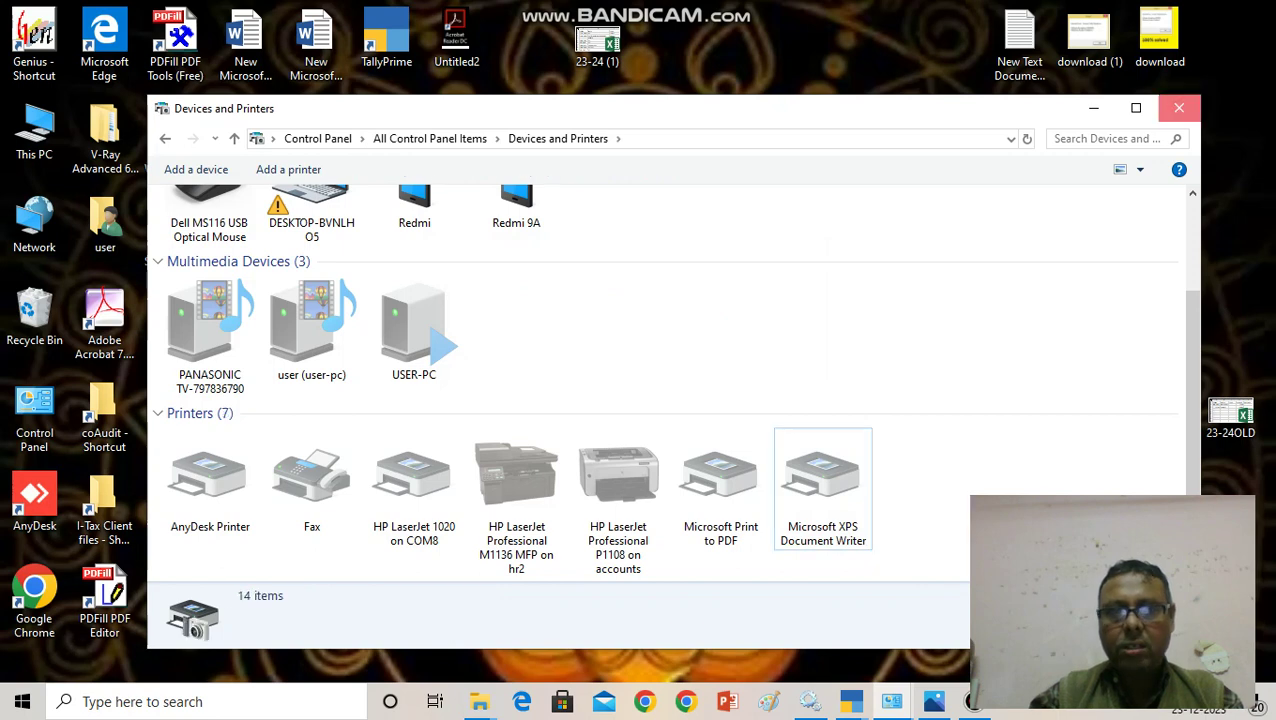
click(1179, 108)
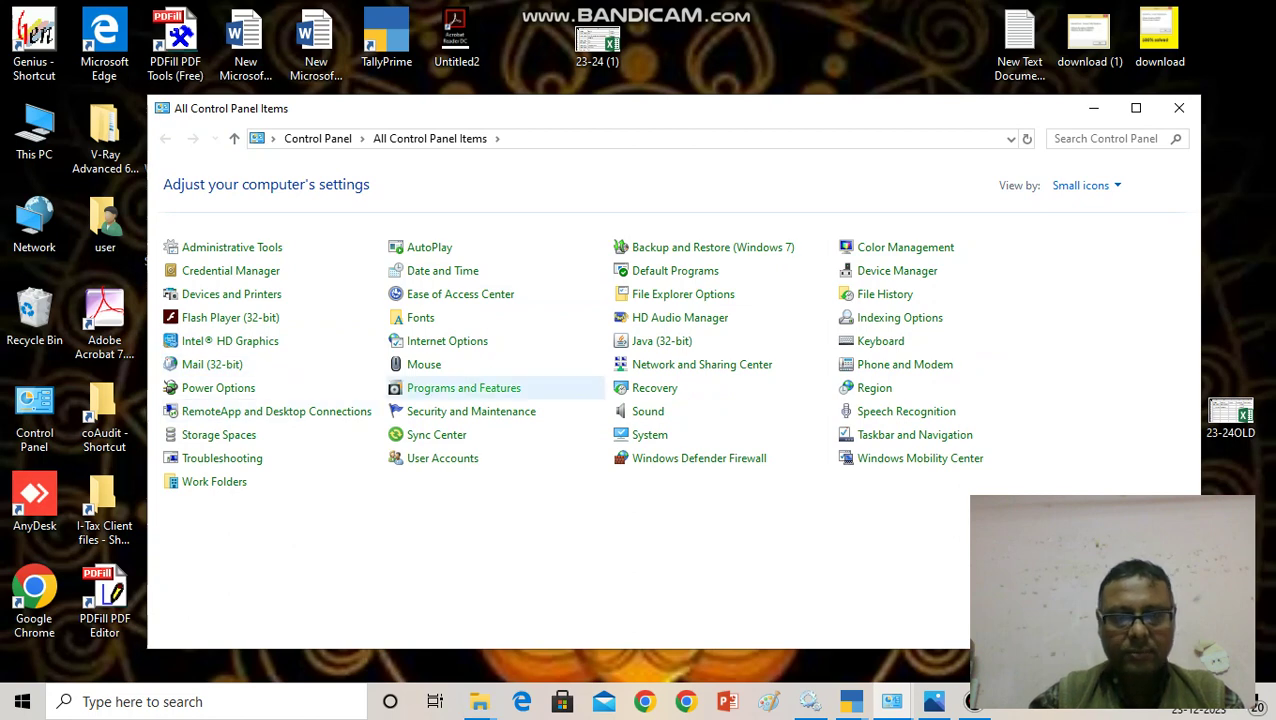
Review the installed programs in Programs and Features maximized, then close it, leaving TallyPrime at its License screen.
click(463, 387)
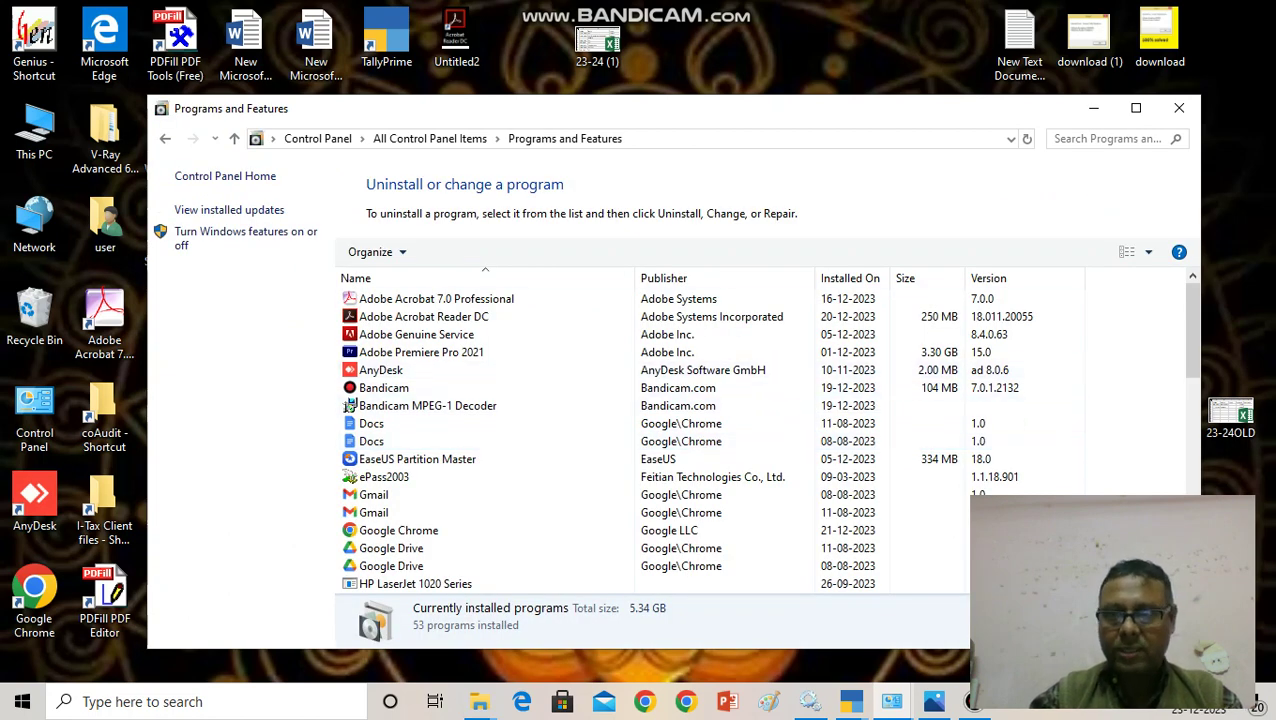
key(super+Up)
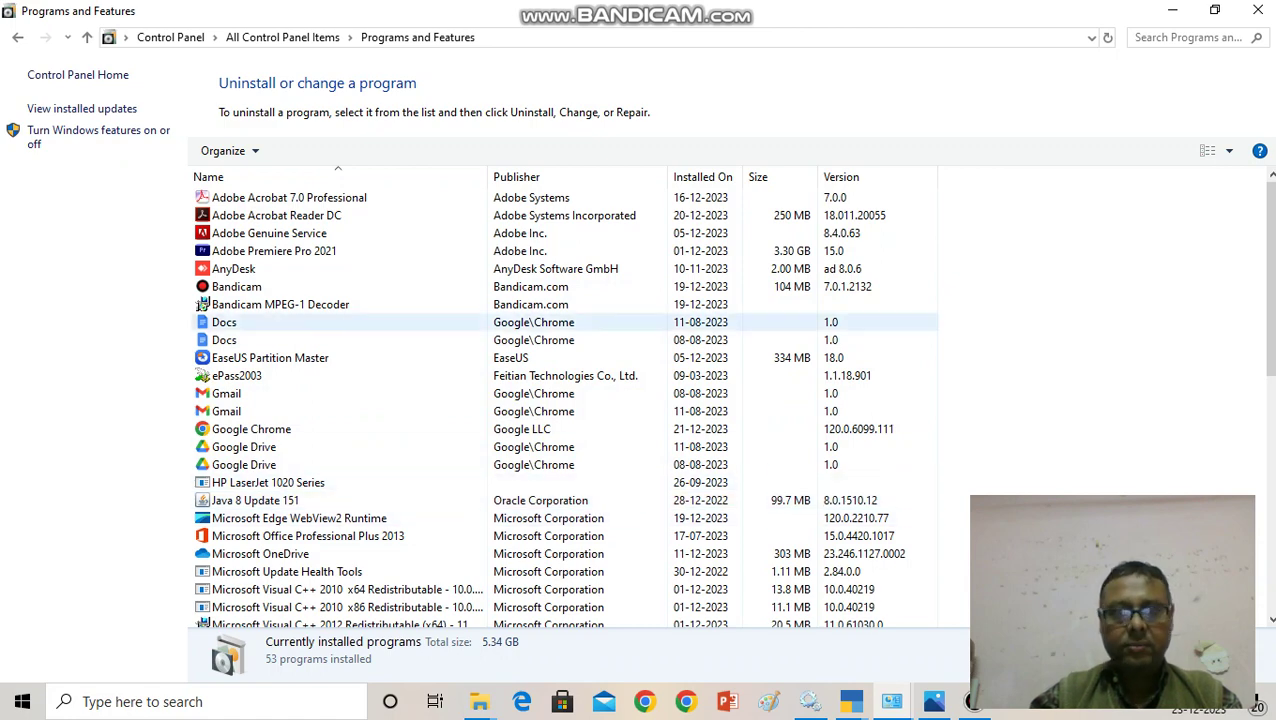
click(1257, 9)
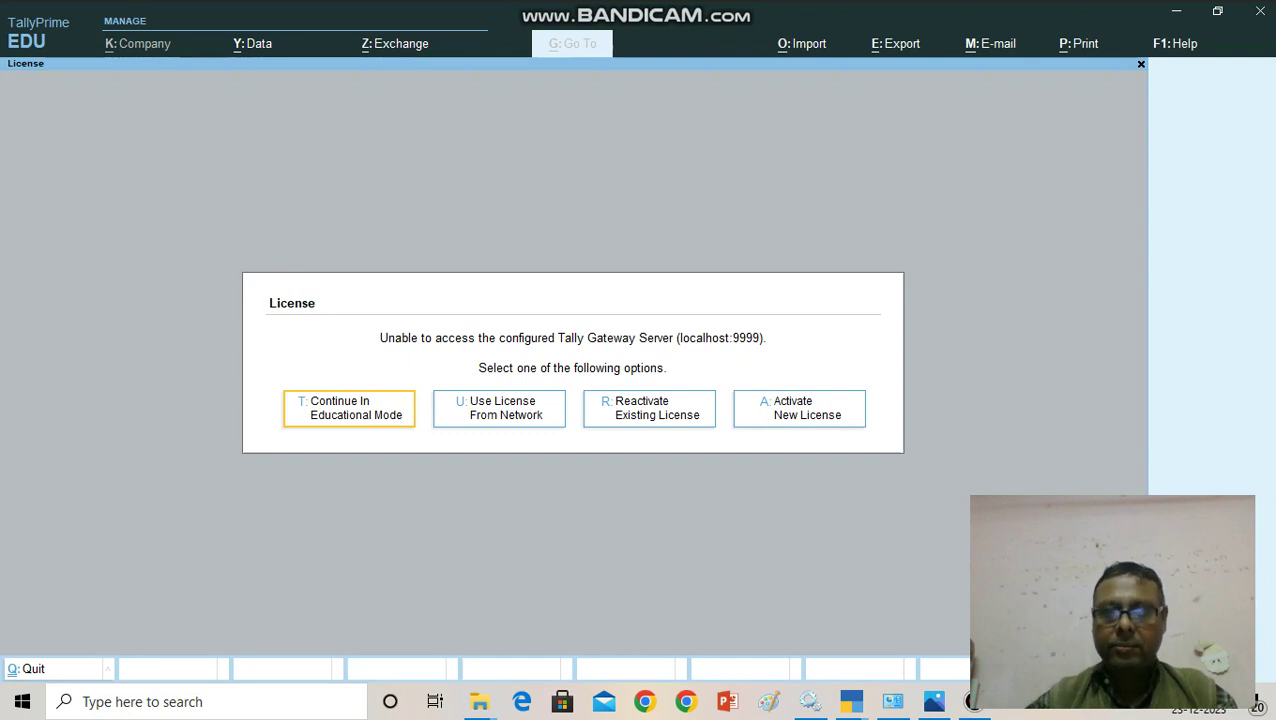
Raise TallyPrime's Quit? Yes/No confirmation over the License screen.
key(Escape)
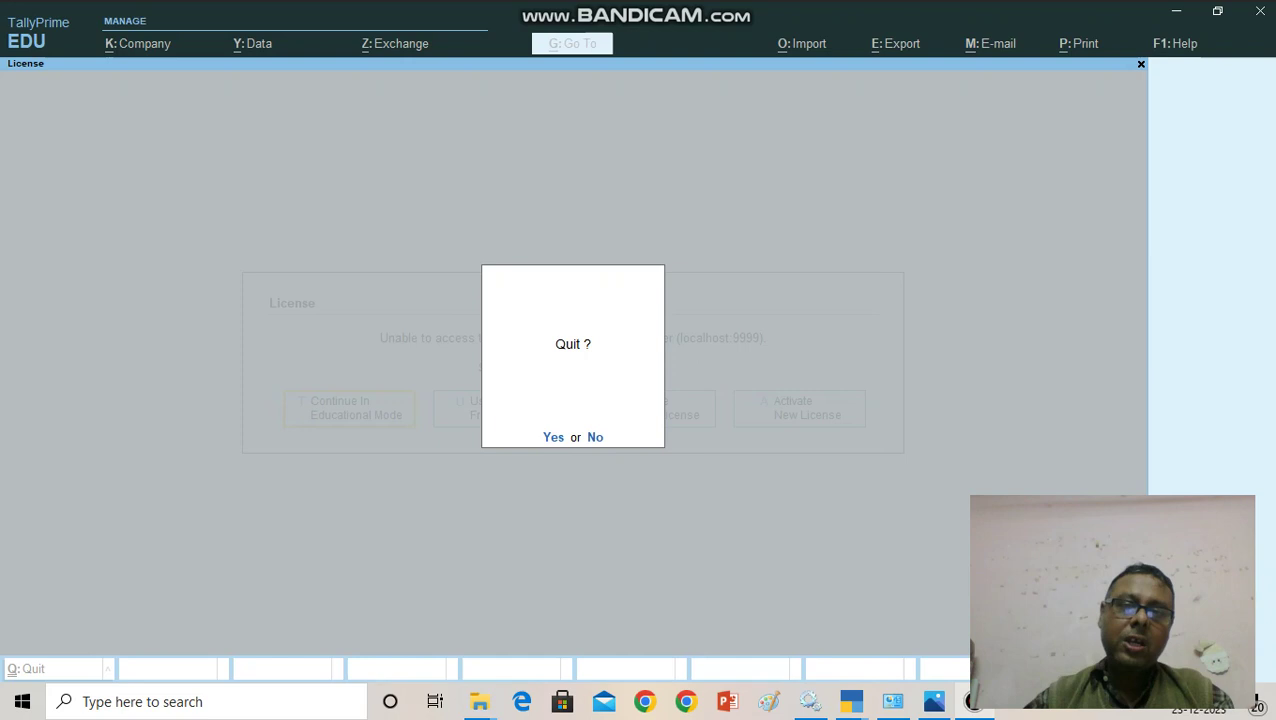
mouse_move(972, 701)
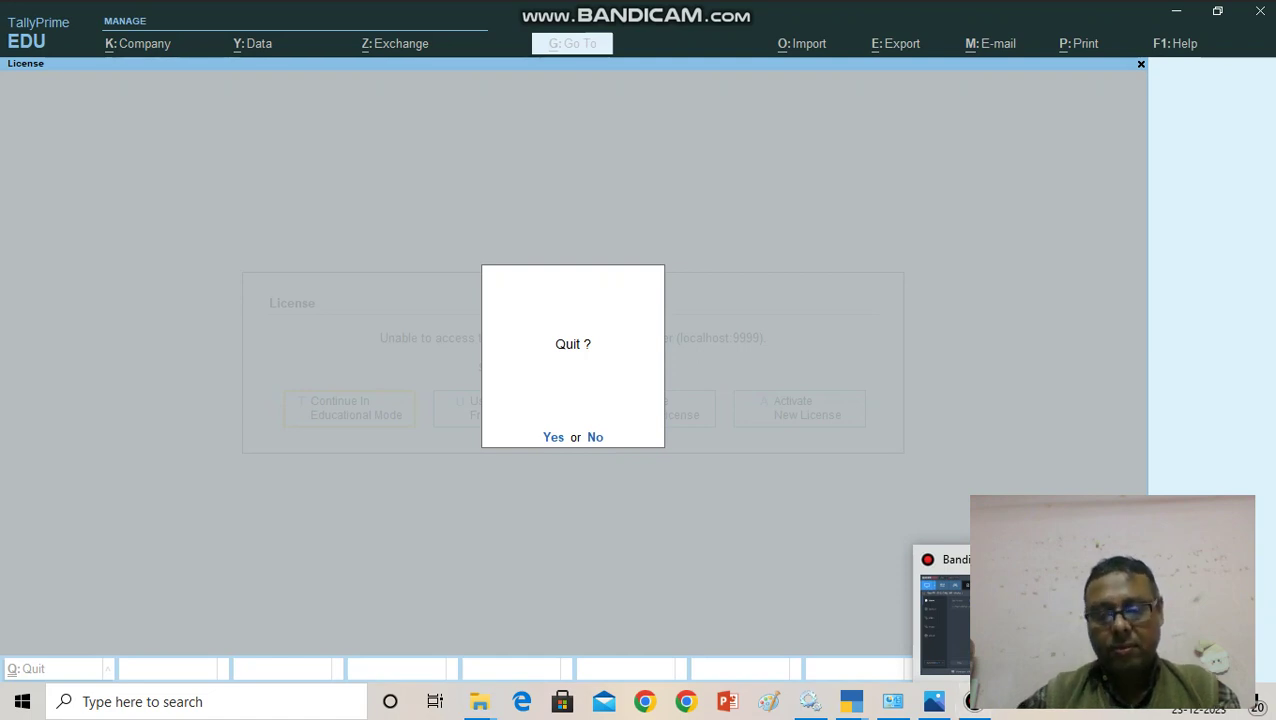
click(972, 701)
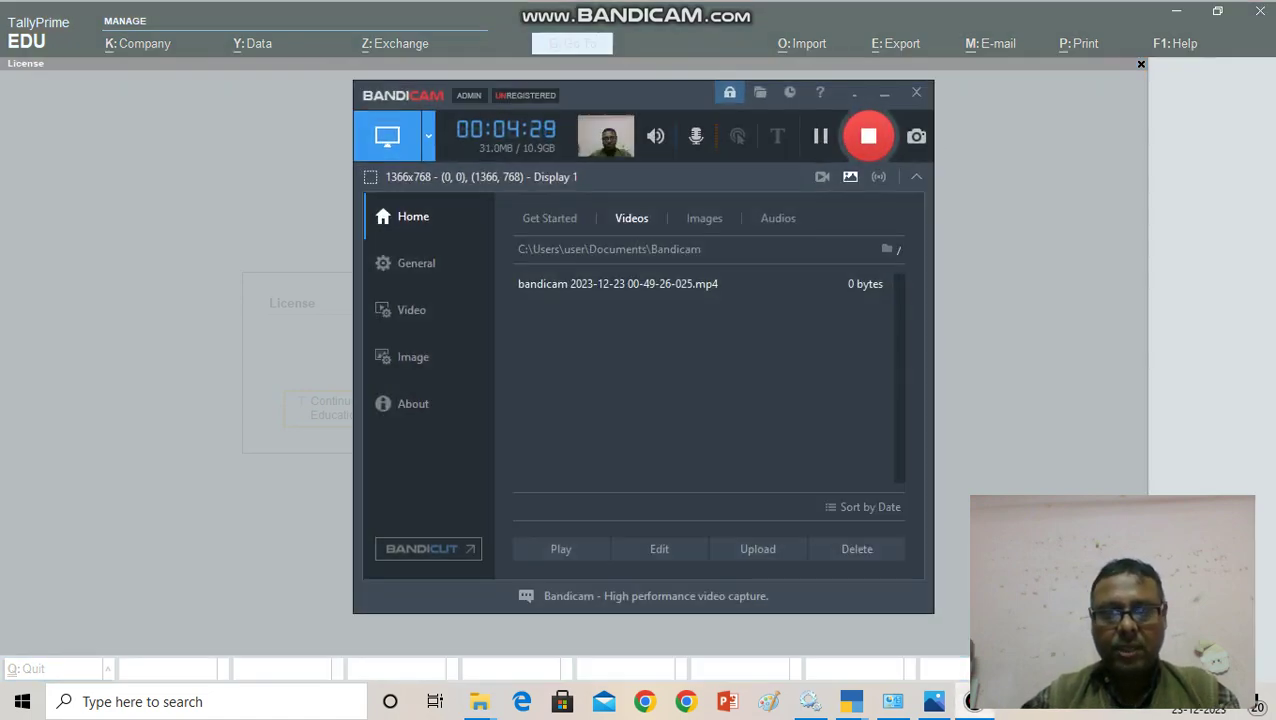